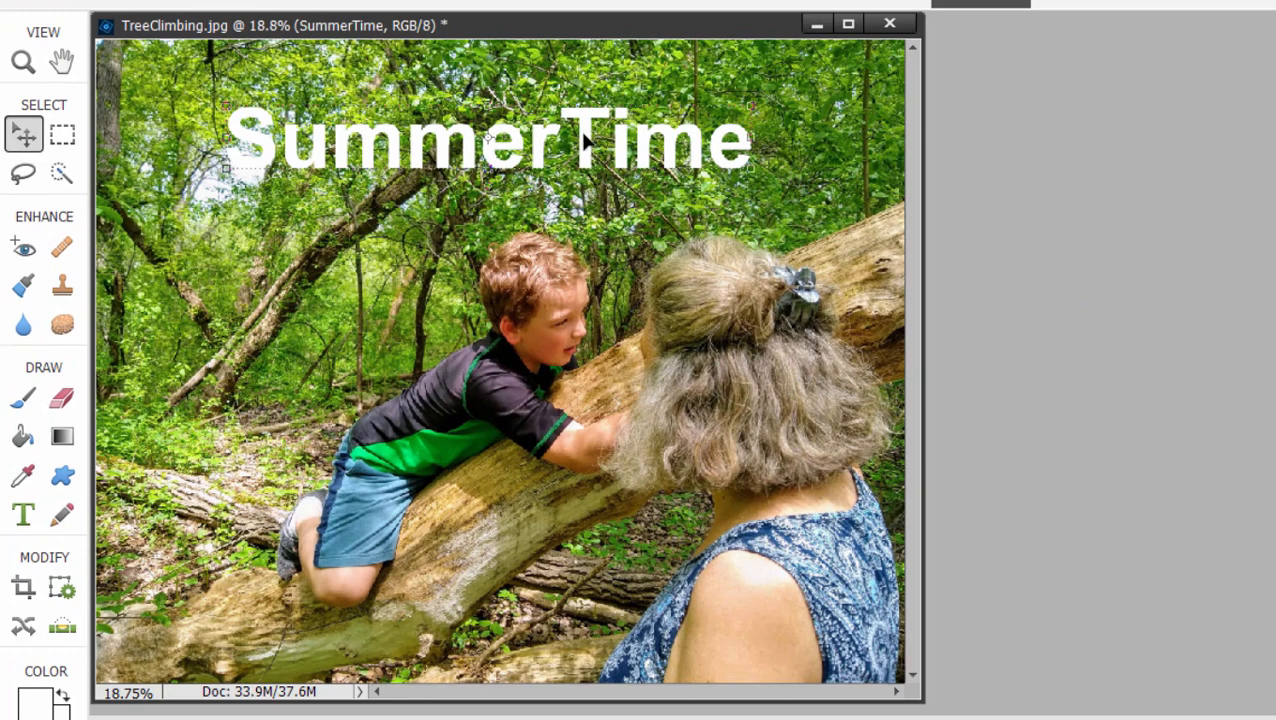
- Move the SummerTime title slightly lower on the photo, open its text for editing and commit it
{"action": "mouse_move", "coordinate": [584, 141]}
{"action": "left_mouse_down"}
{"action": "mouse_move", "coordinate": [561, 147]}
{"action": "mouse_move", "coordinate": [581, 142]}
{"action": "mouse_move", "coordinate": [582, 160]}
{"action": "left_mouse_up"}
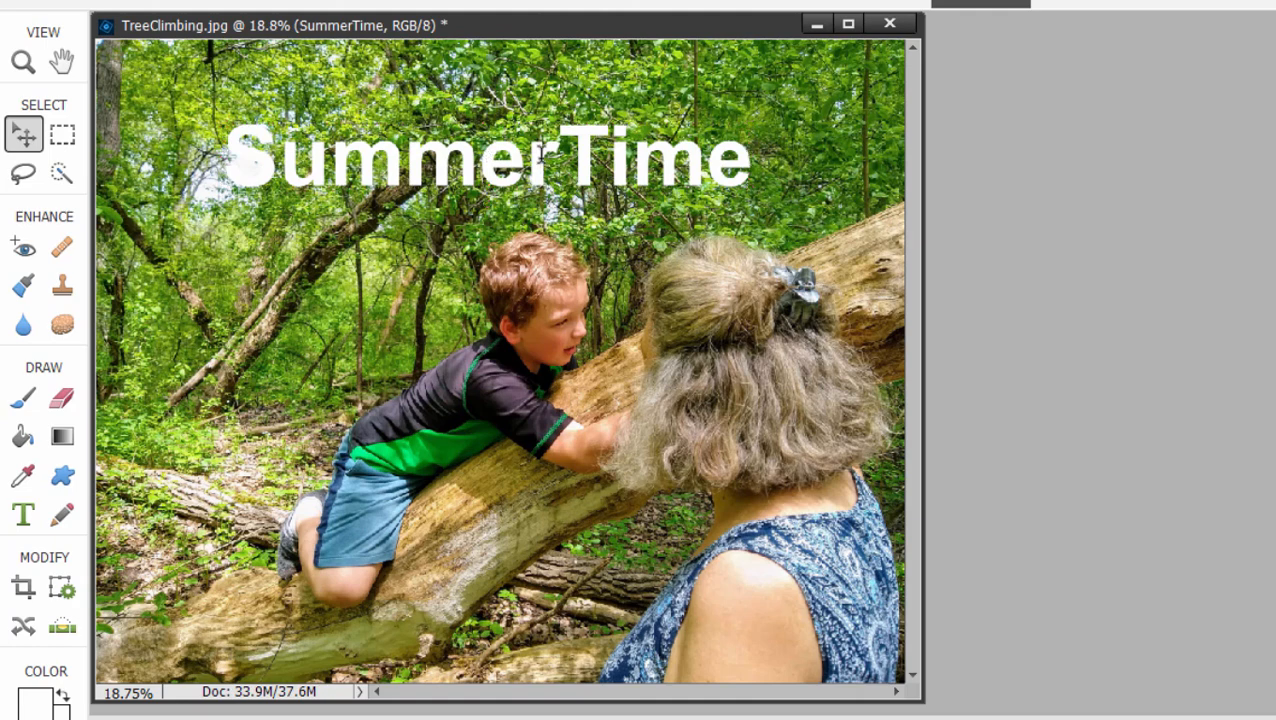
{"action": "double_click", "coordinate": [540, 158]}
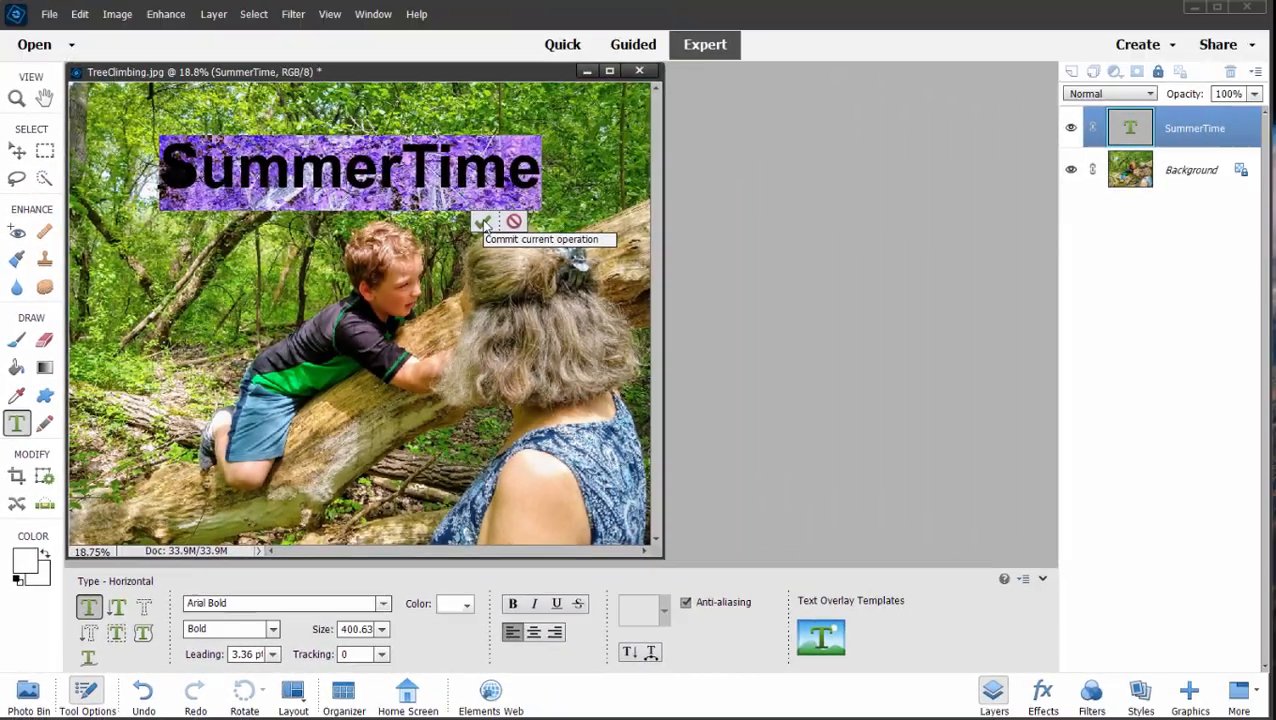
{"action": "left_click", "coordinate": [483, 222]}
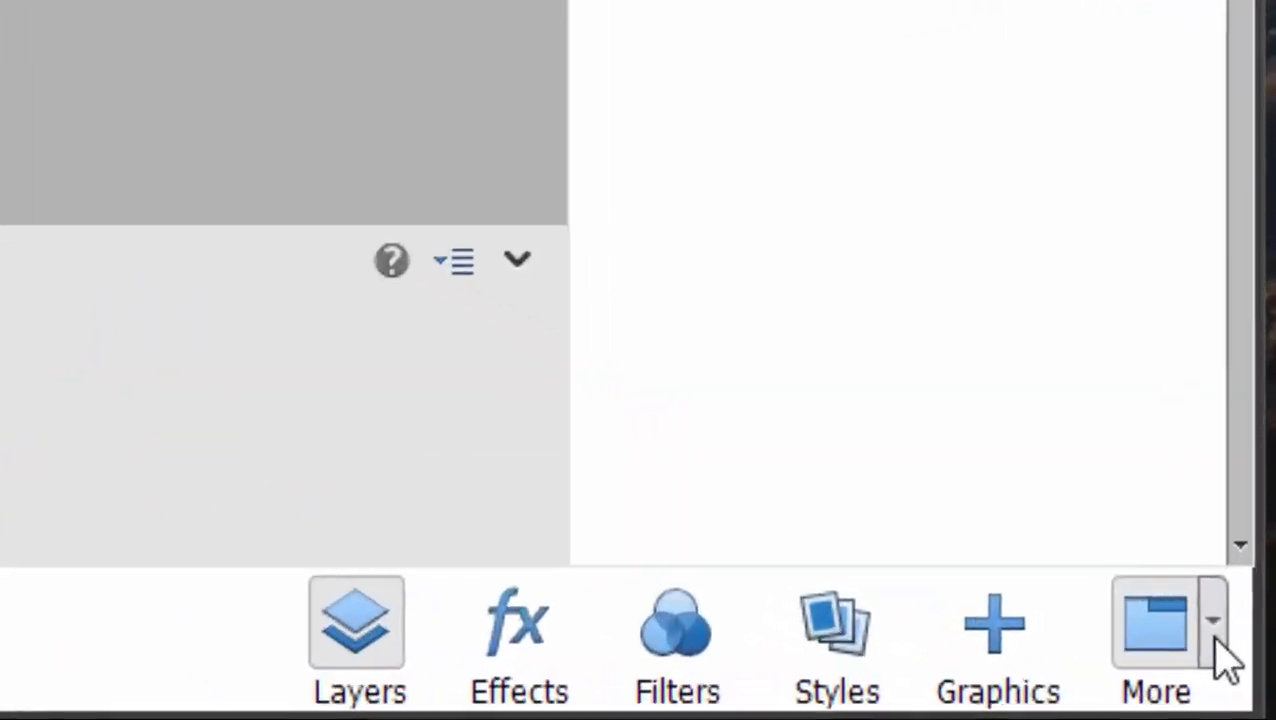
- Switch the panels to the Custom Workspace and back to the standard workspace
{"action": "left_click", "coordinate": [1208, 630]}
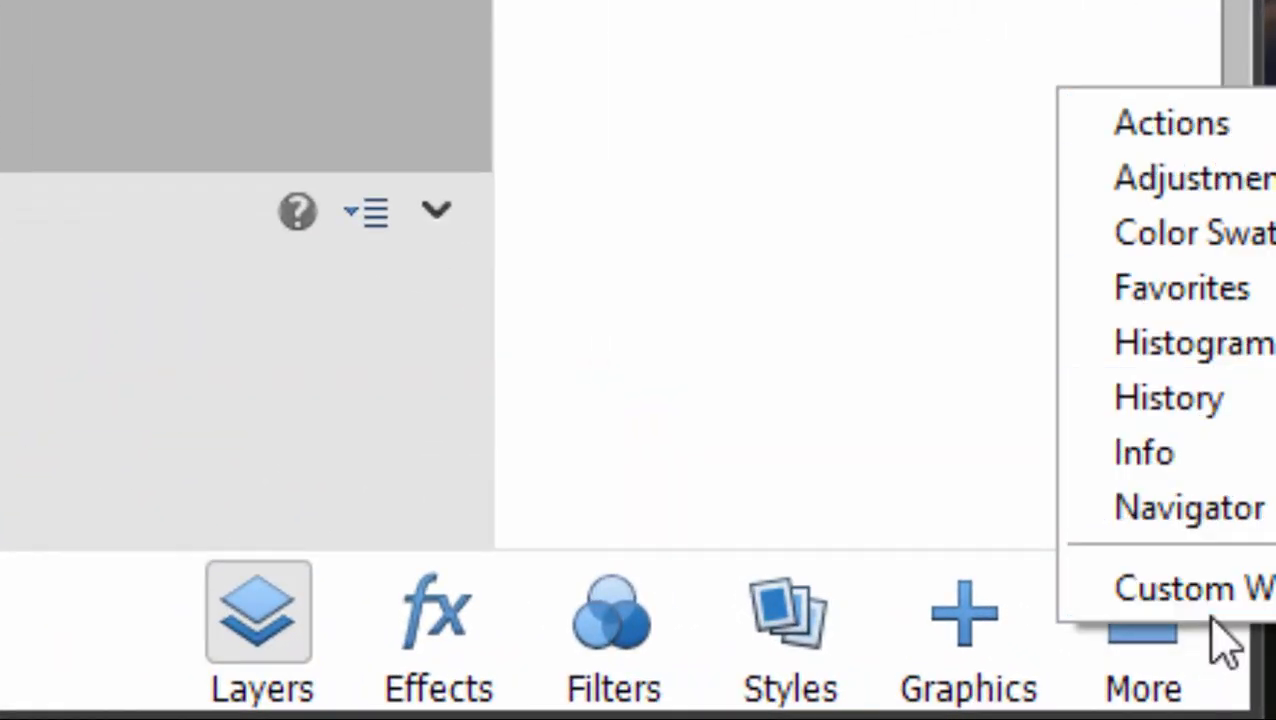
{"action": "left_click", "coordinate": [1200, 603]}
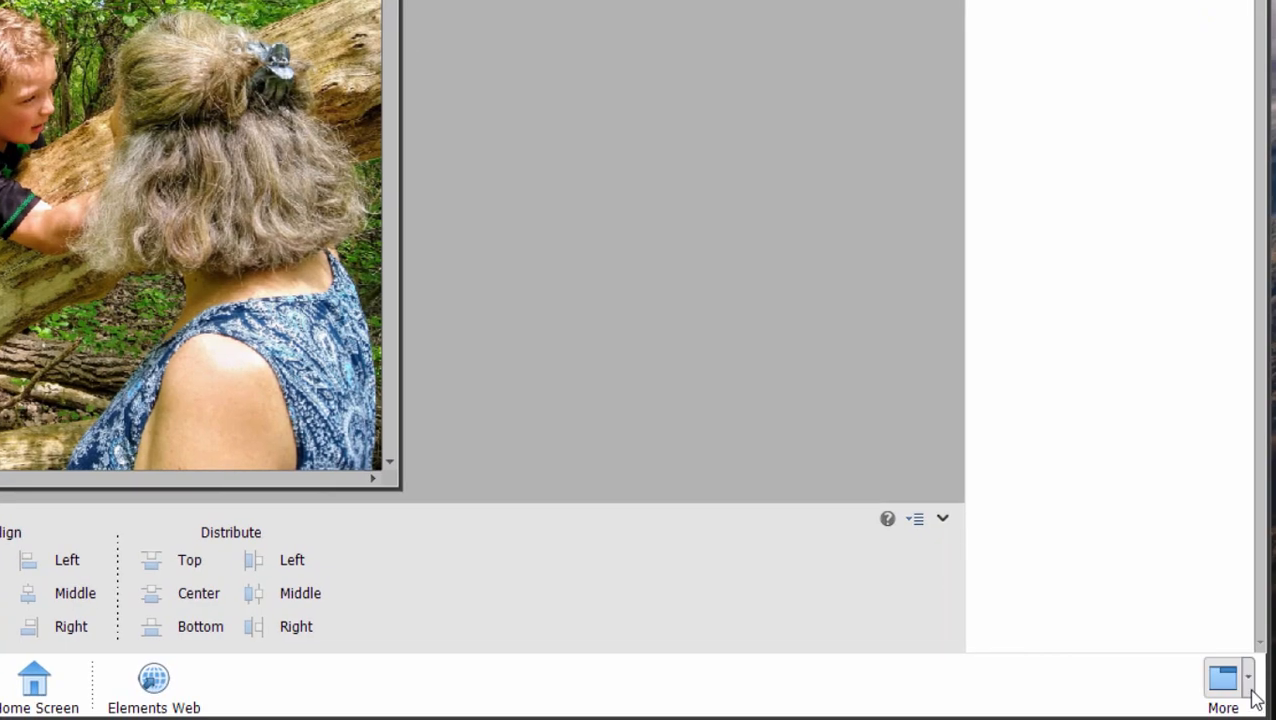
{"action": "left_click", "coordinate": [1228, 678]}
{"action": "left_click", "coordinate": [1243, 676]}
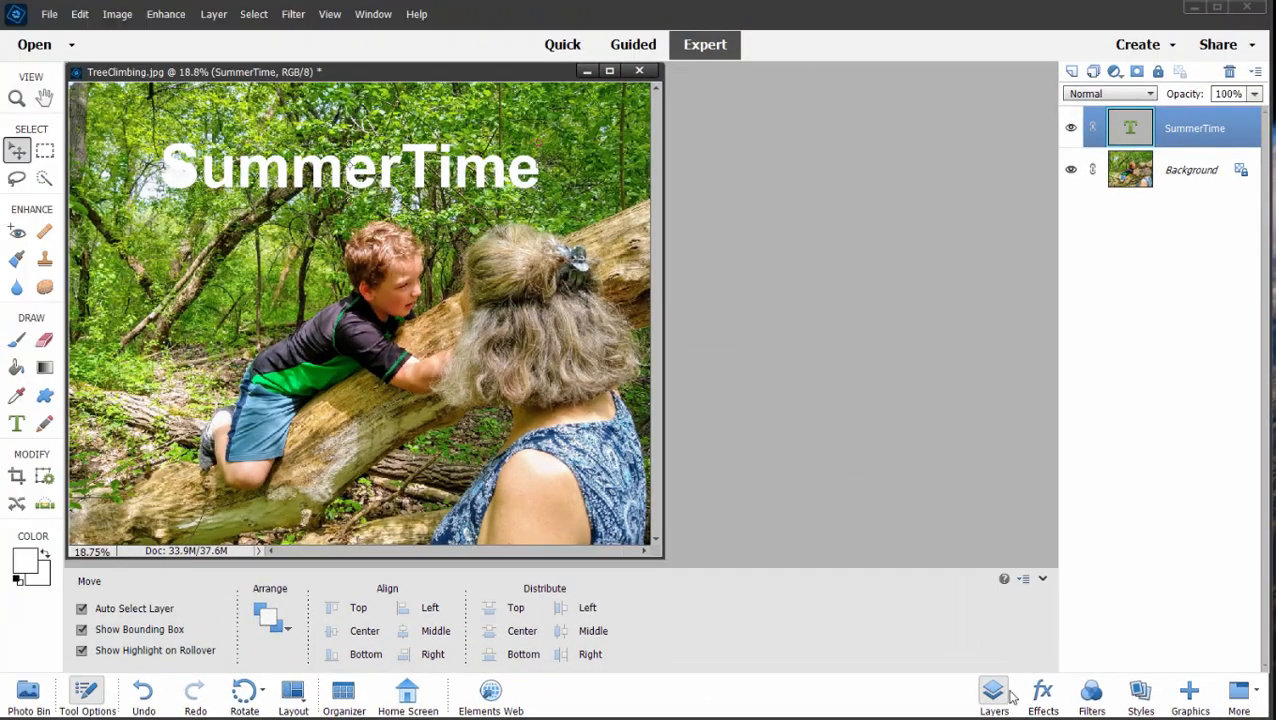
- Browse the available effects, looking through the Classic categories and thumbnails and the Artistic collection
{"action": "left_click", "coordinate": [1043, 703]}
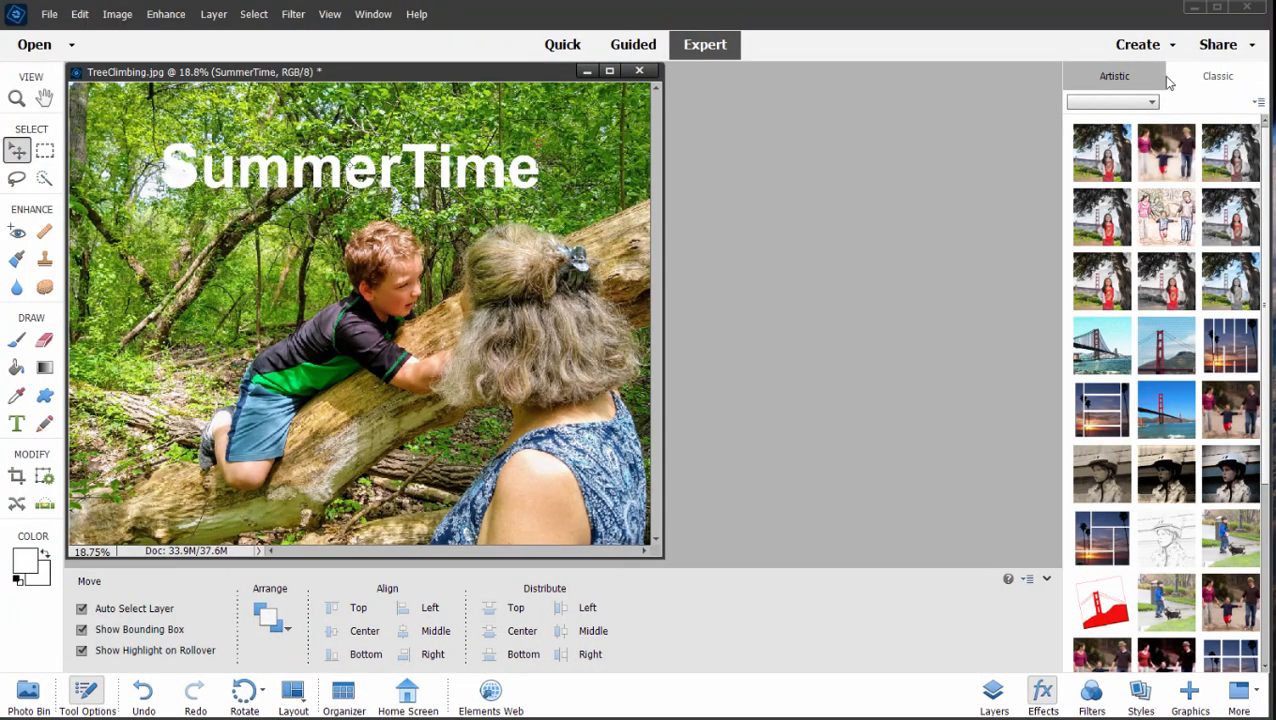
{"action": "left_click", "coordinate": [1143, 103]}
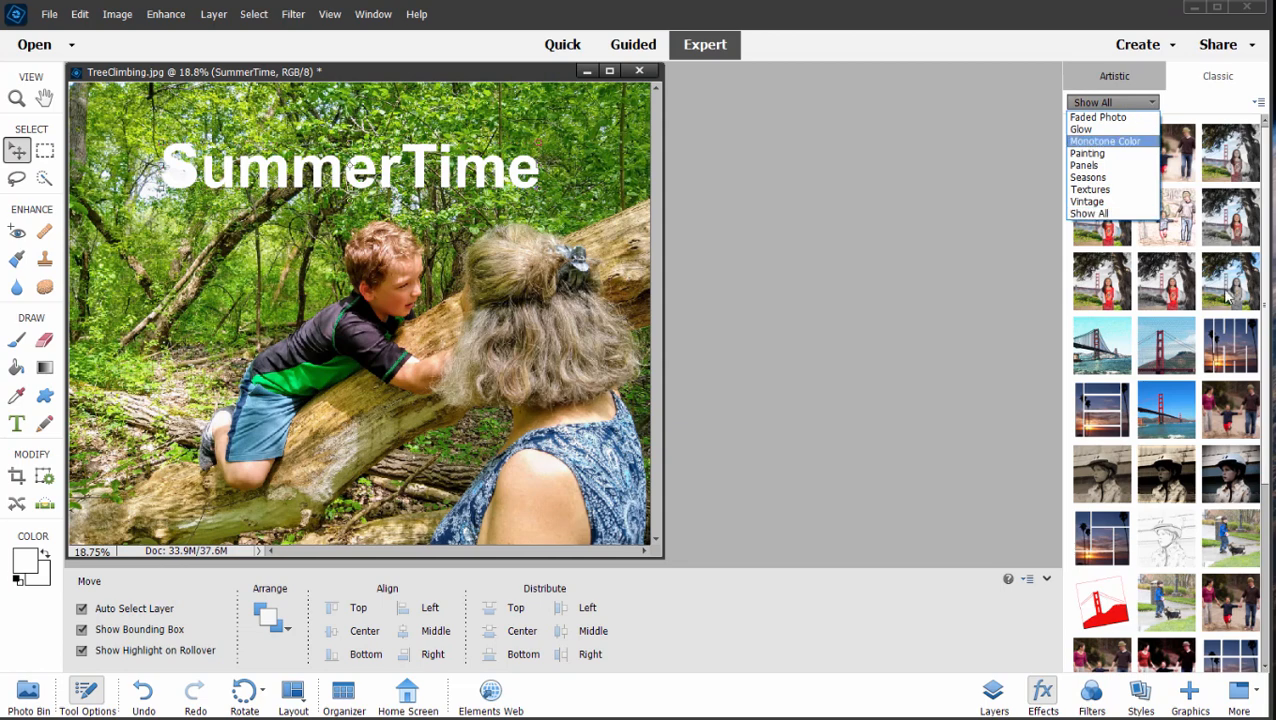
{"action": "scroll", "coordinate": [1222, 292], "scroll_direction": "down", "scroll_amount": 3}
{"action": "left_click", "coordinate": [1200, 103]}
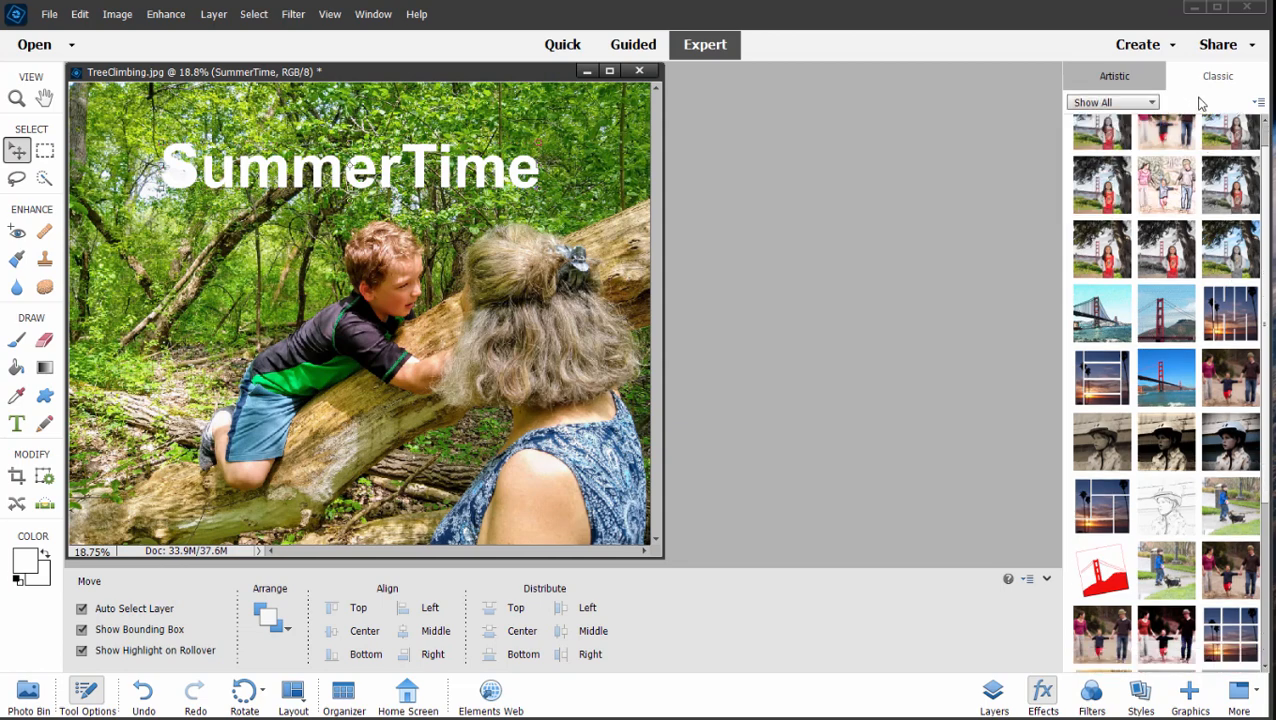
{"action": "scroll", "coordinate": [1266, 143], "scroll_direction": "up", "scroll_amount": 1}
{"action": "scroll", "coordinate": [1266, 211], "scroll_direction": "down", "scroll_amount": 1}
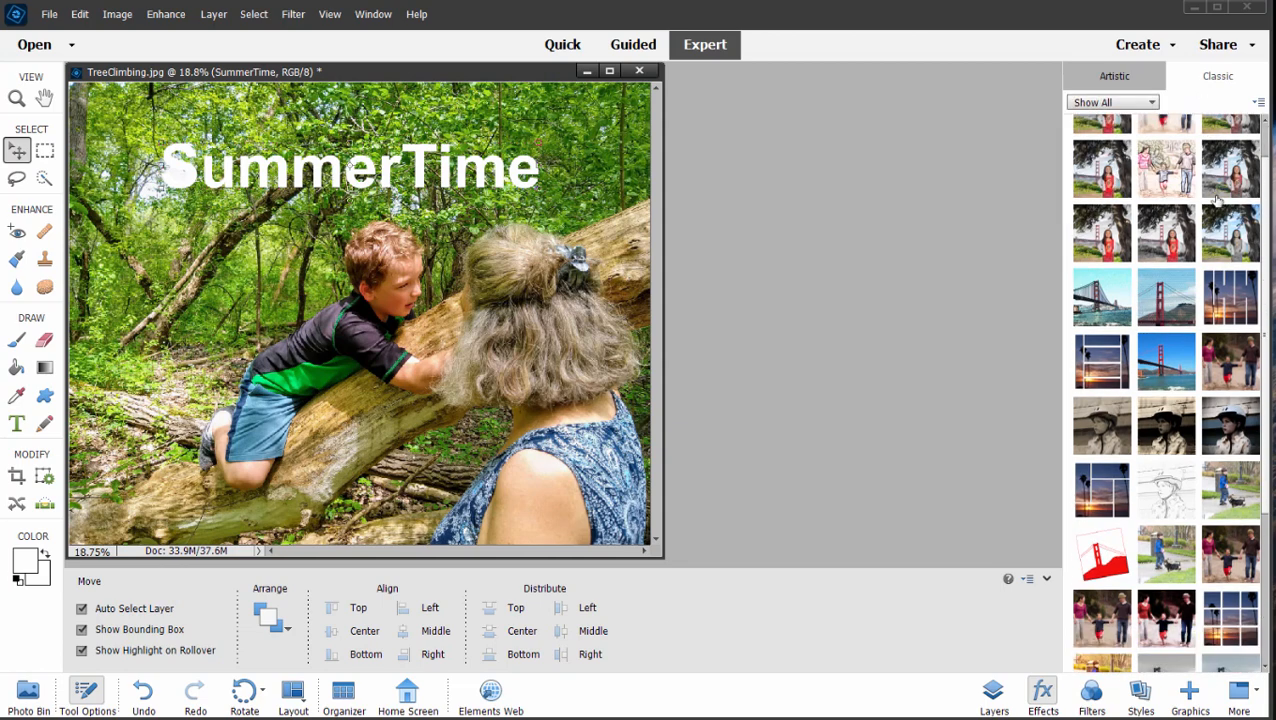
{"action": "left_click", "coordinate": [1124, 80]}
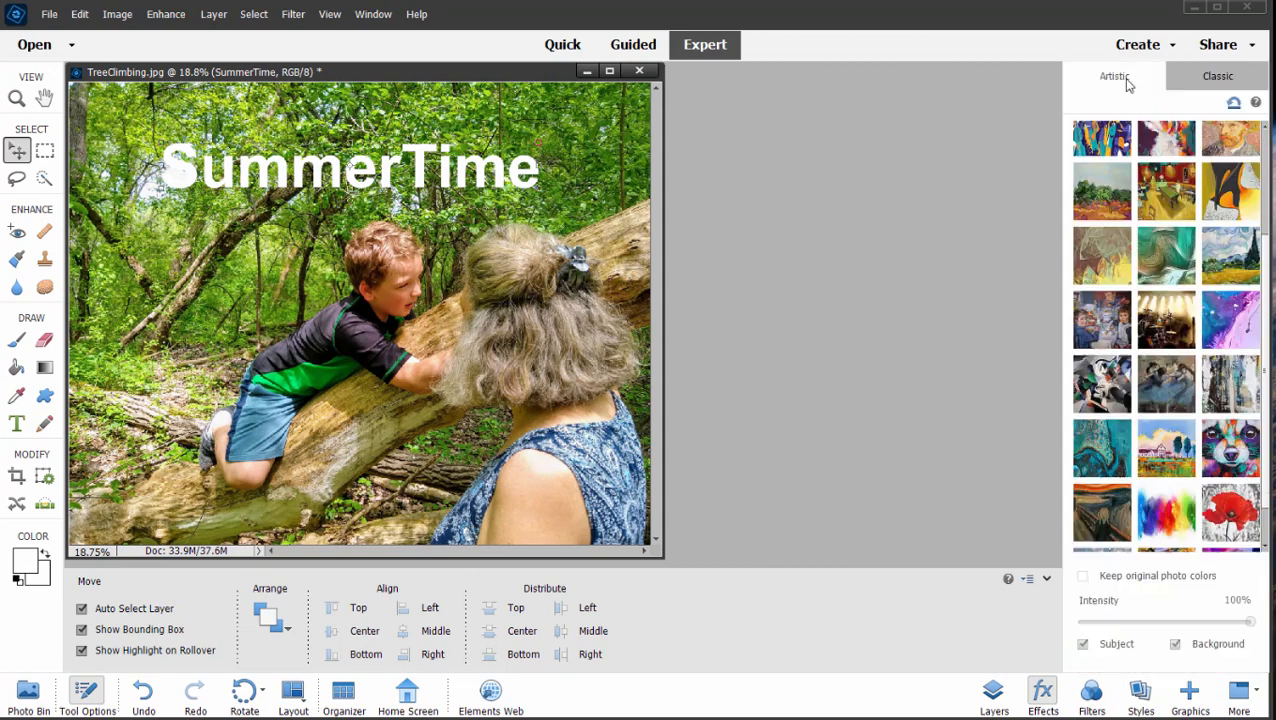
{"action": "scroll", "coordinate": [1118, 328], "scroll_direction": "up", "scroll_amount": 2}
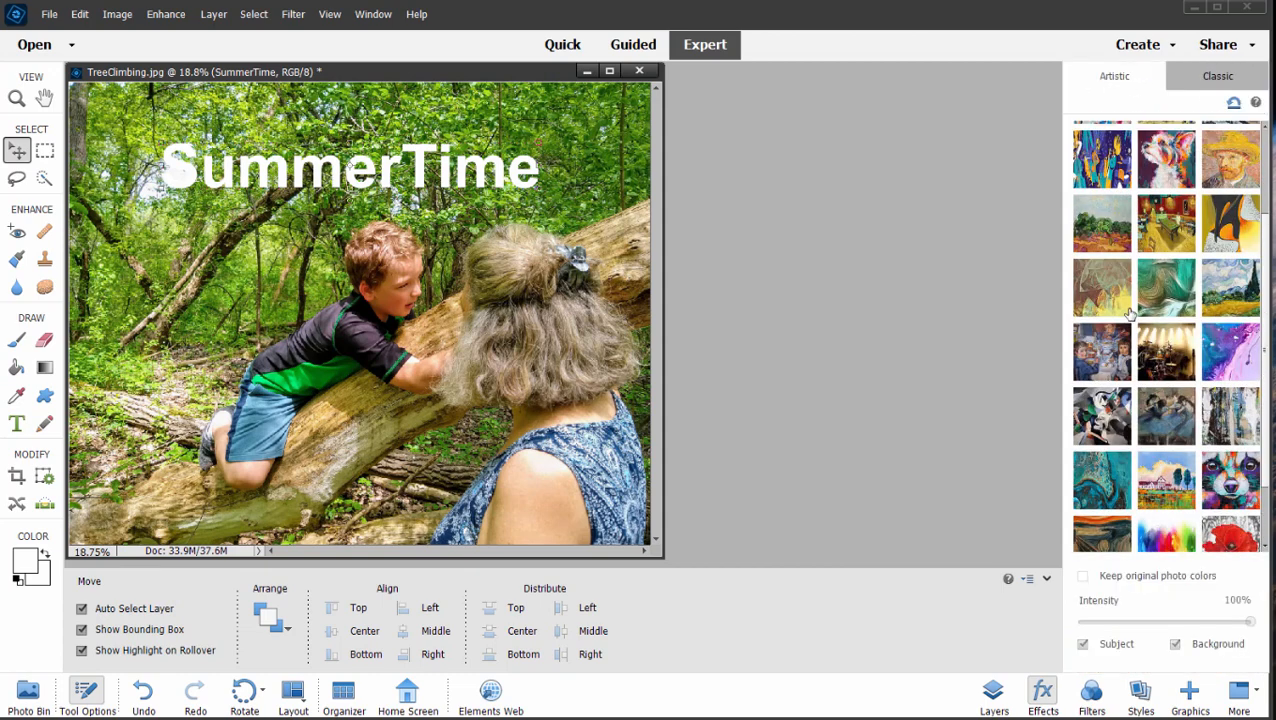
- Look over the filter collection and the list of layer style categories, and return to the layers
{"action": "left_click", "coordinate": [1092, 692]}
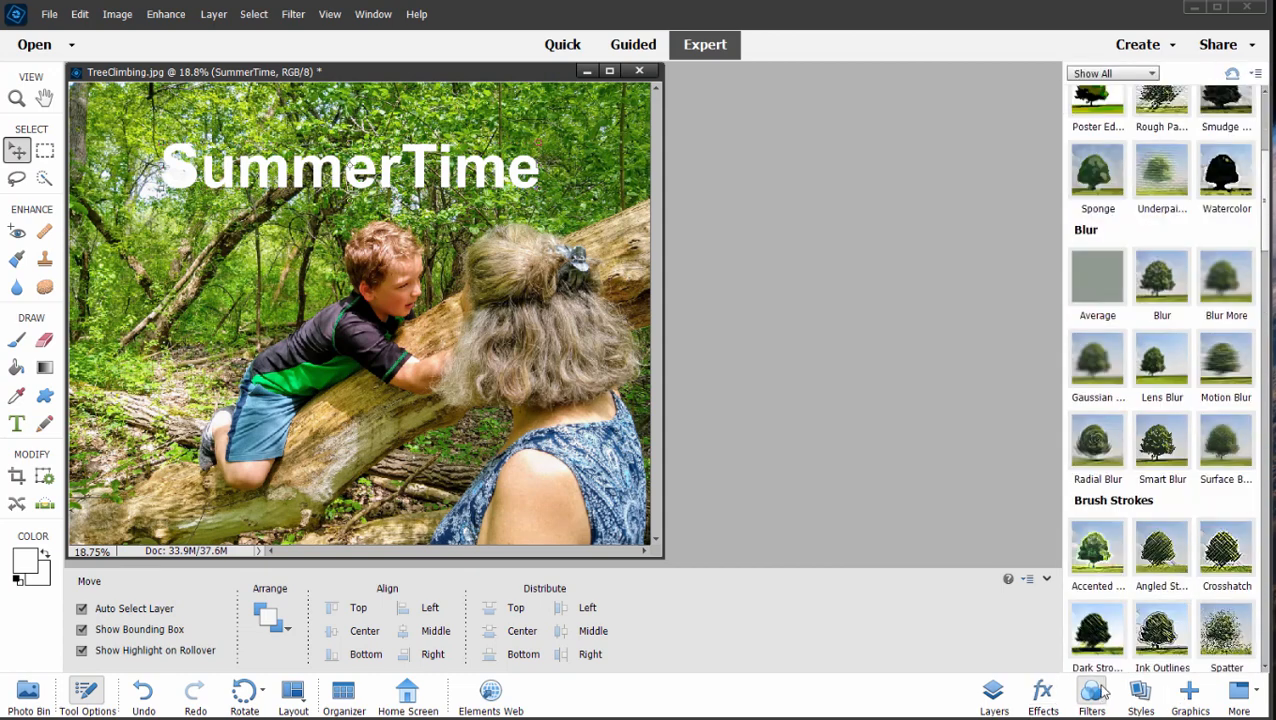
{"action": "scroll", "coordinate": [1205, 245], "scroll_direction": "down", "scroll_amount": 1}
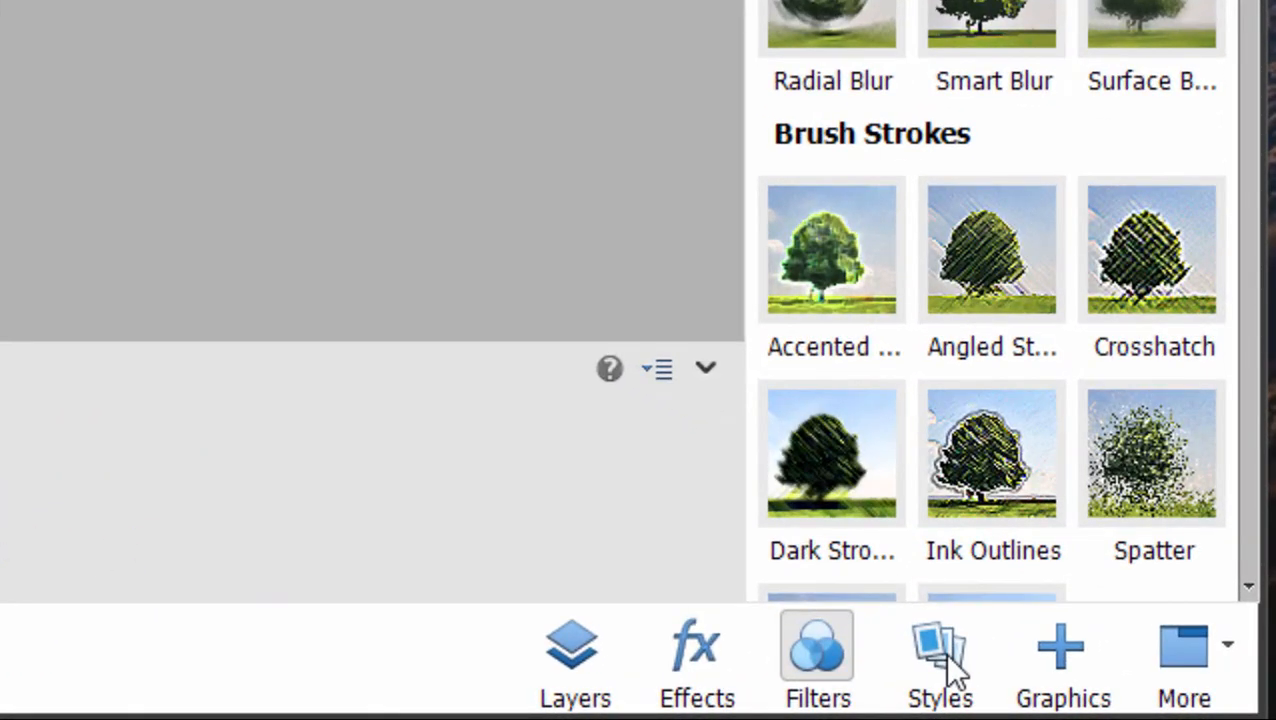
{"action": "left_click", "coordinate": [952, 672]}
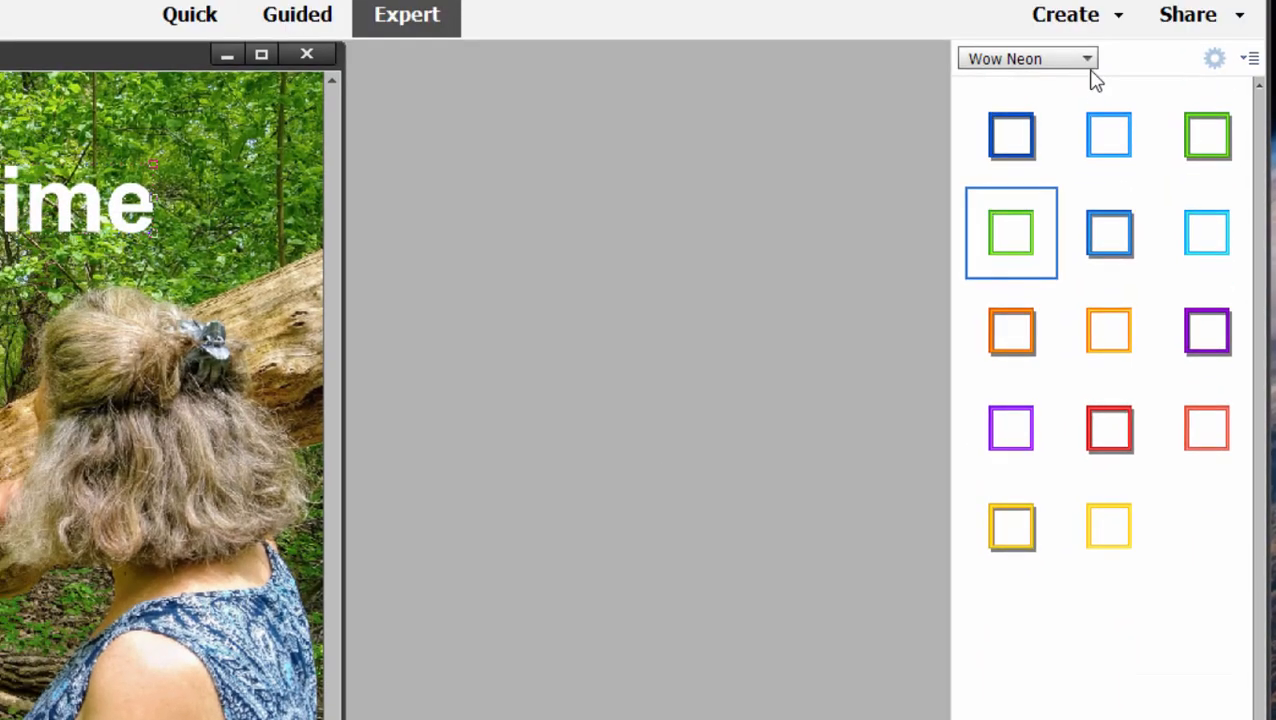
{"action": "left_click", "coordinate": [1088, 64]}
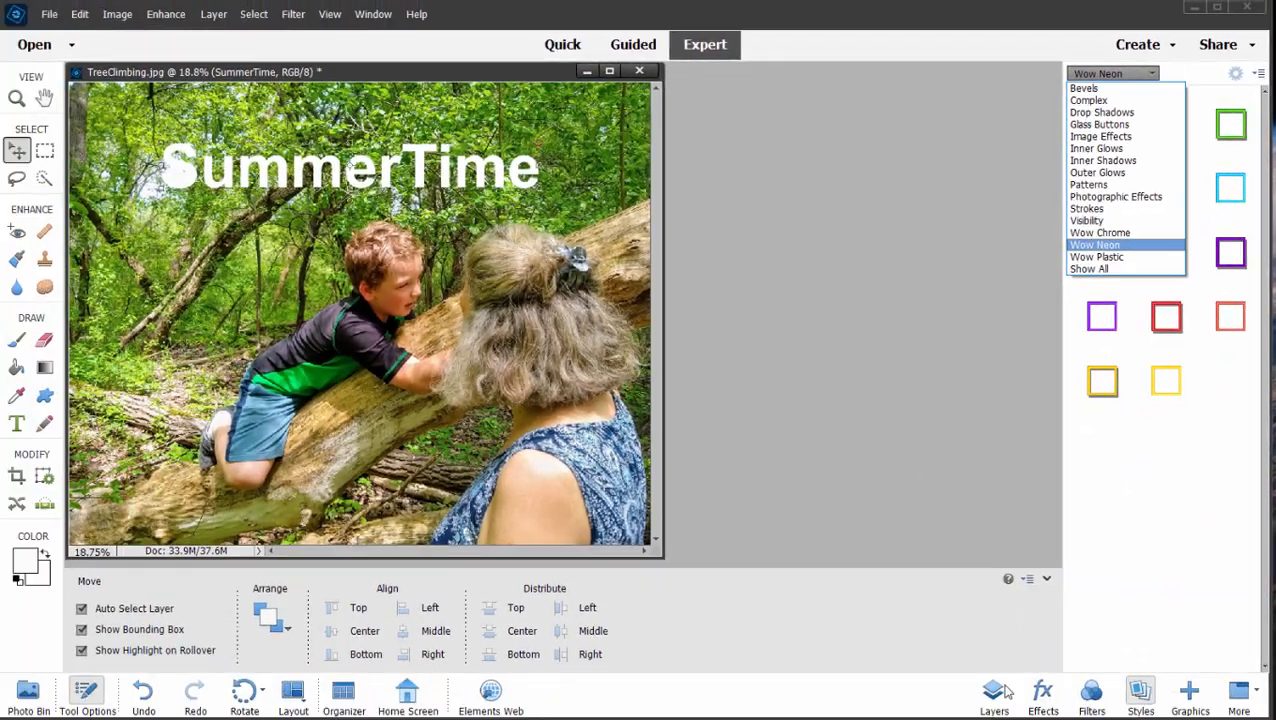
{"action": "left_click", "coordinate": [998, 690]}
{"action": "left_click", "coordinate": [996, 692]}
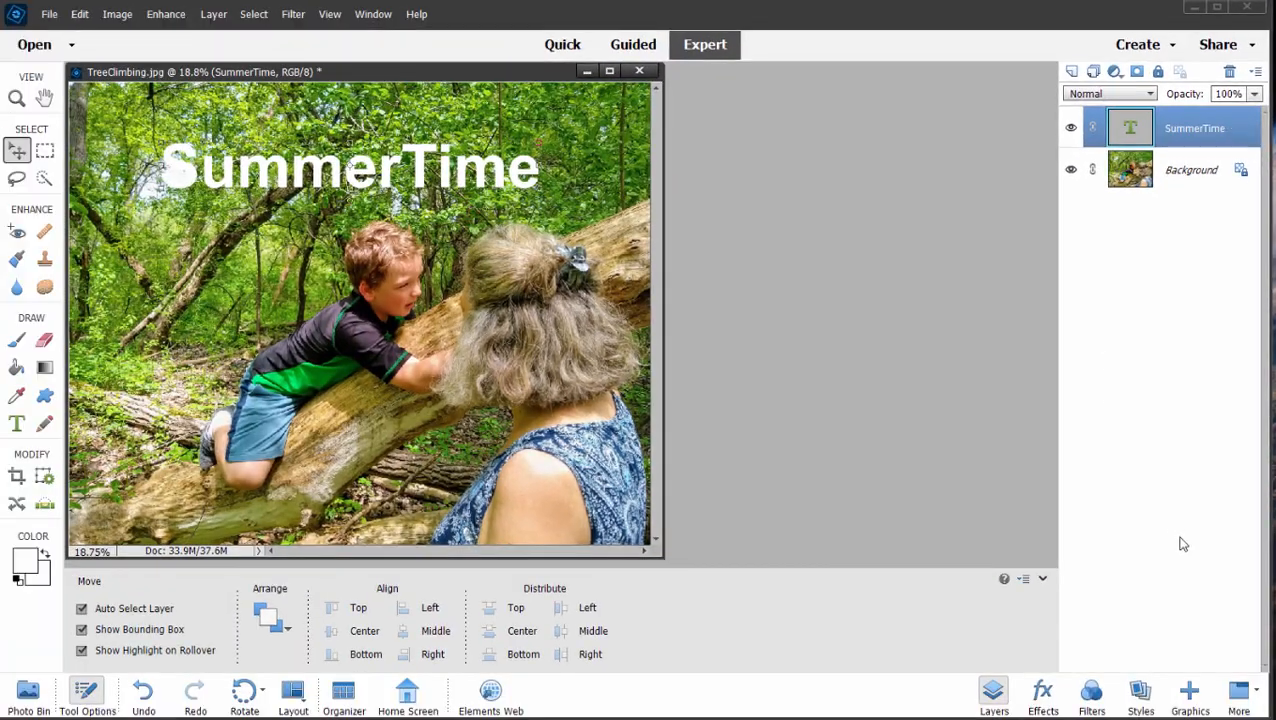
- View the Bevels styles and apply the grainy Drop Shadows style at the end of the second row to the SummerTime text
{"action": "left_click", "coordinate": [1141, 690]}
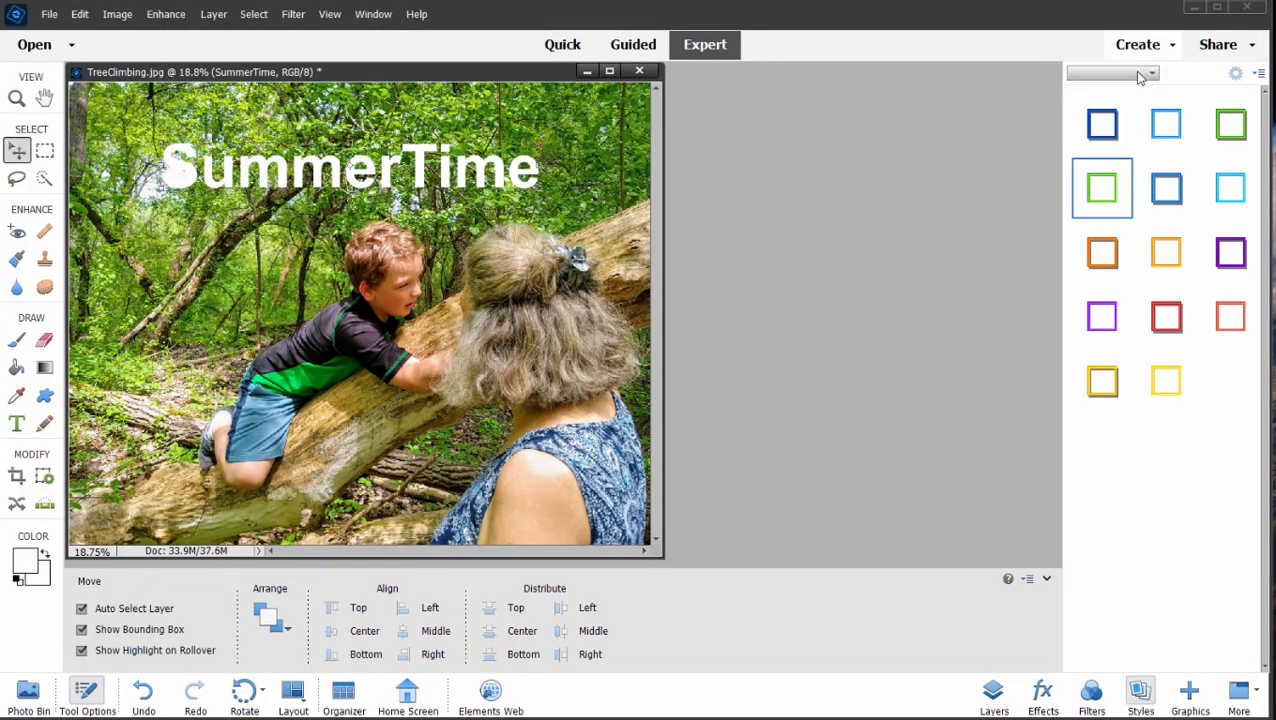
{"action": "left_click", "coordinate": [1139, 75]}
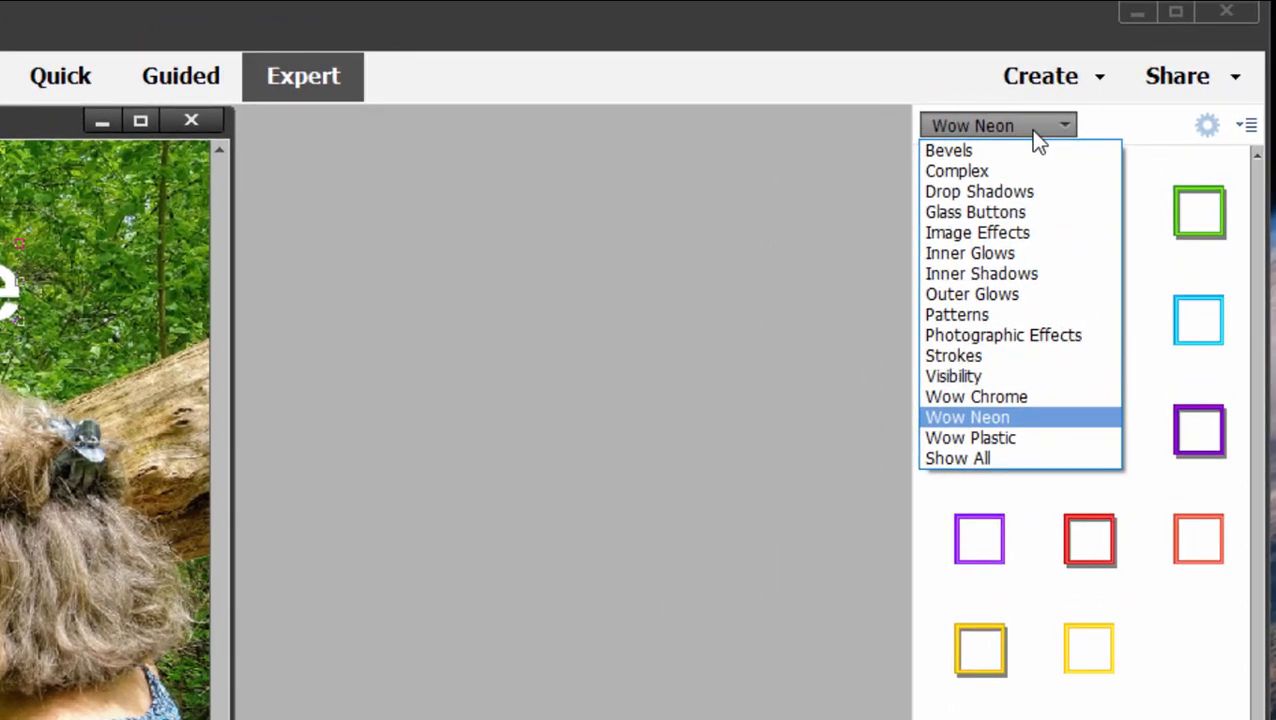
{"action": "left_click", "coordinate": [1000, 152]}
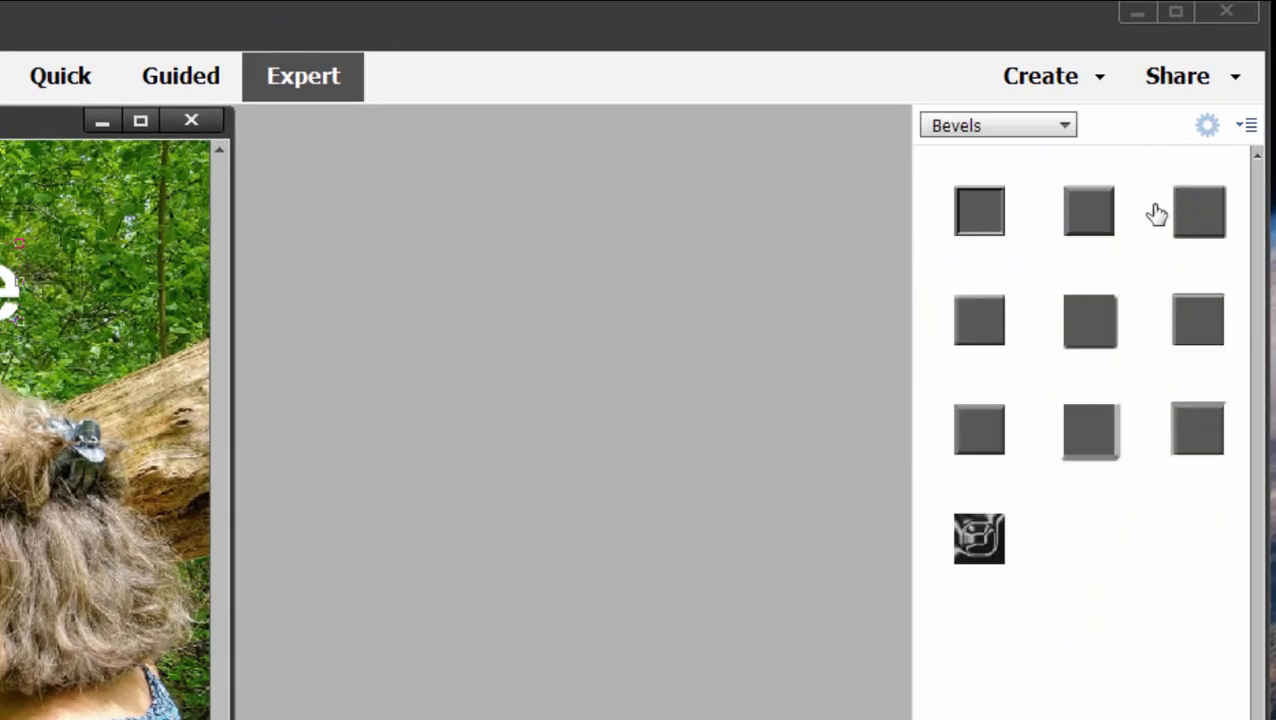
{"action": "left_click", "coordinate": [1057, 127]}
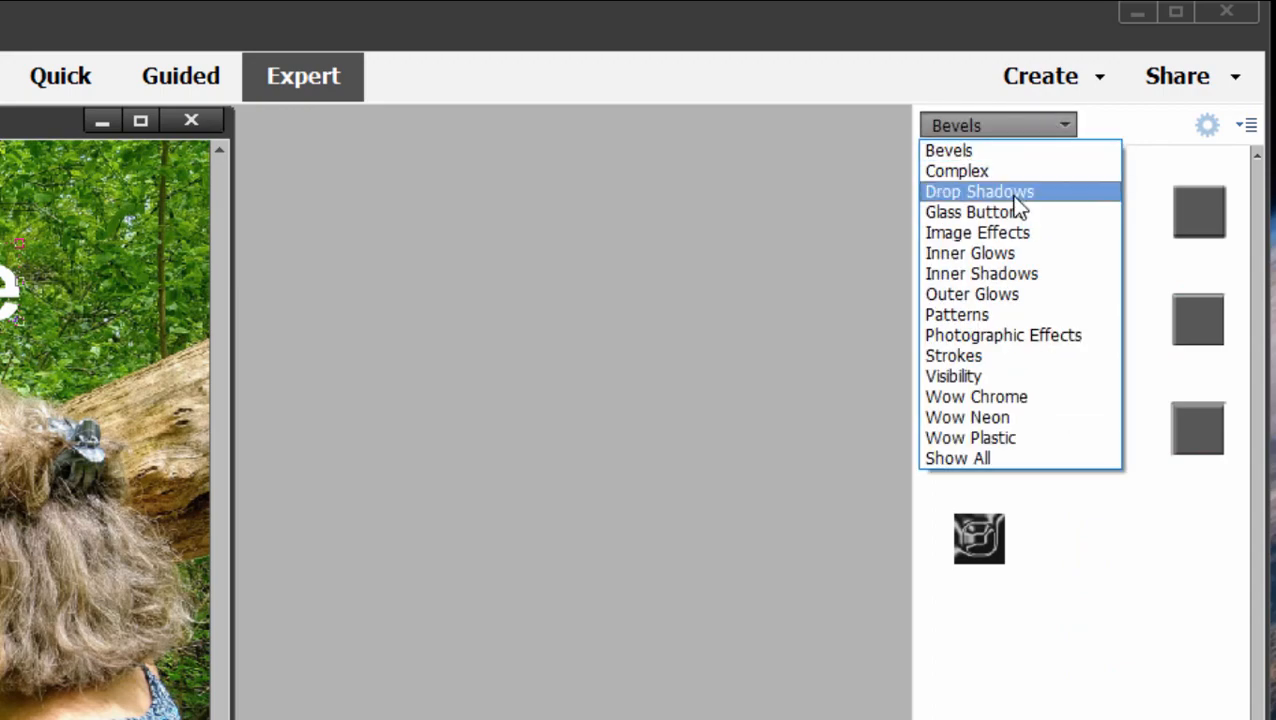
{"action": "left_click", "coordinate": [1013, 190]}
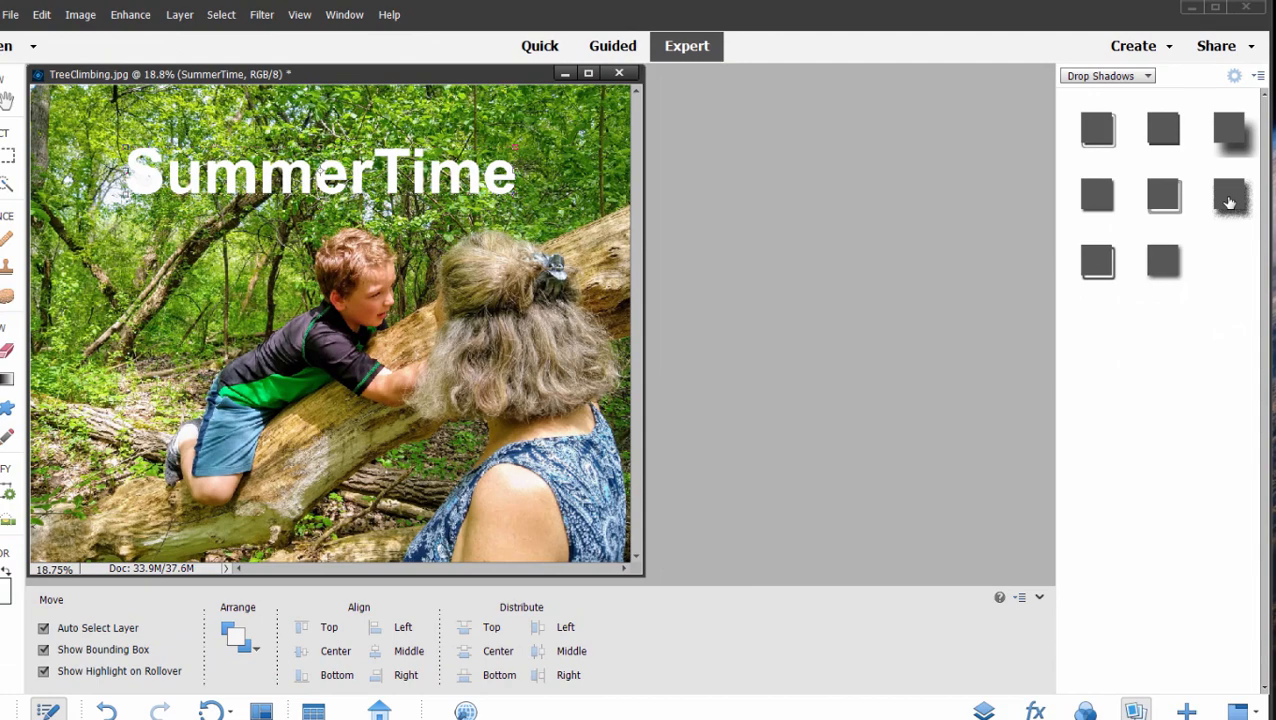
{"action": "left_click", "coordinate": [1222, 228]}
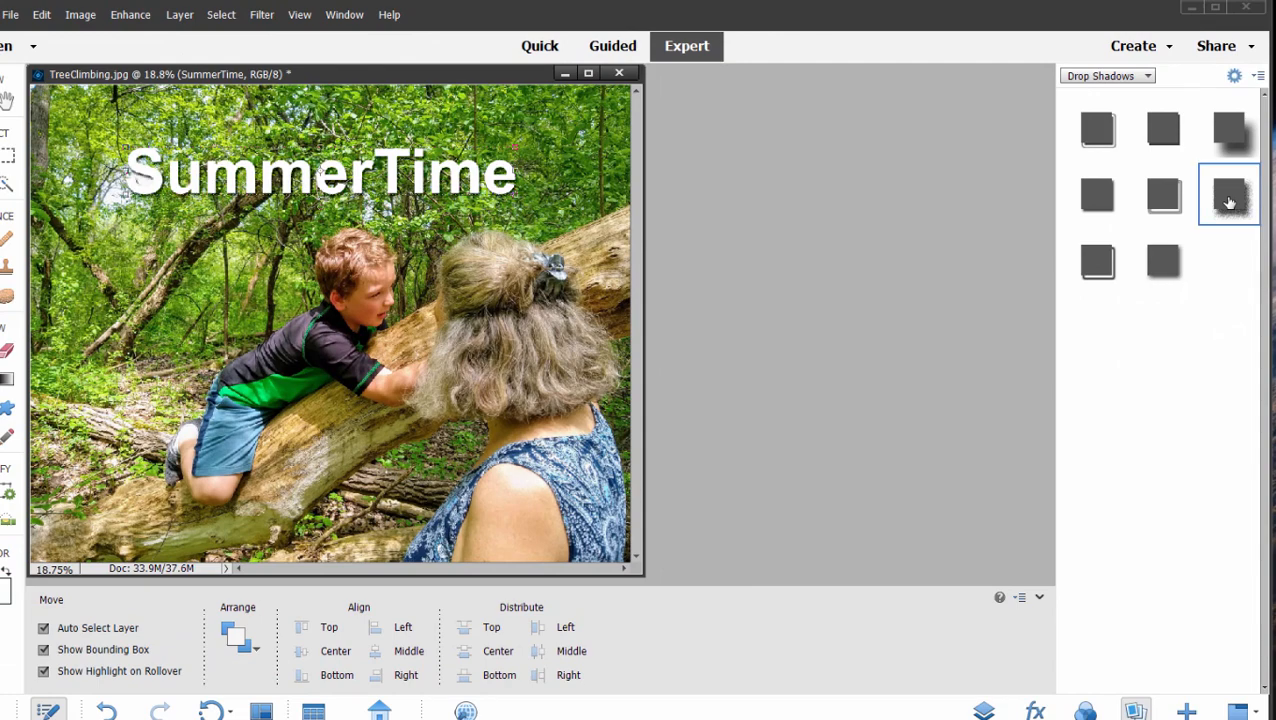
- Add a black 9 px outline from the Strokes styles to the SummerTime text
{"action": "left_click", "coordinate": [1108, 76]}
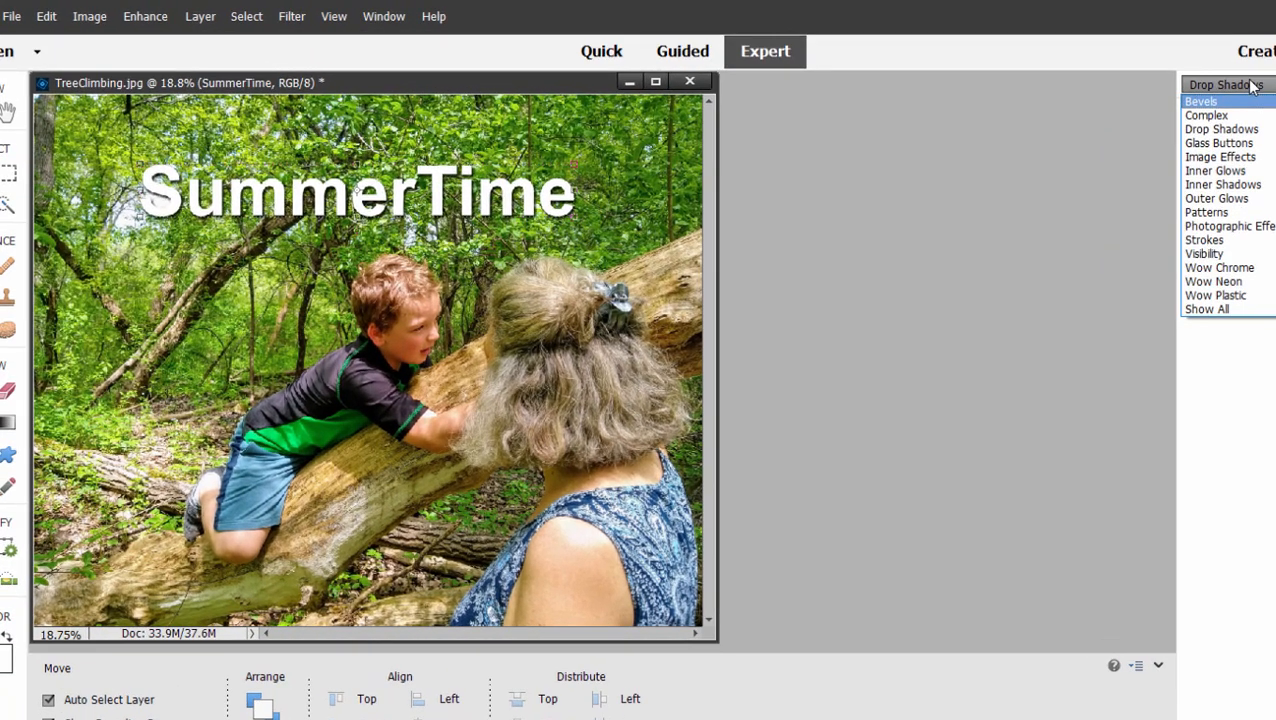
{"action": "key", "text": "Escape"}
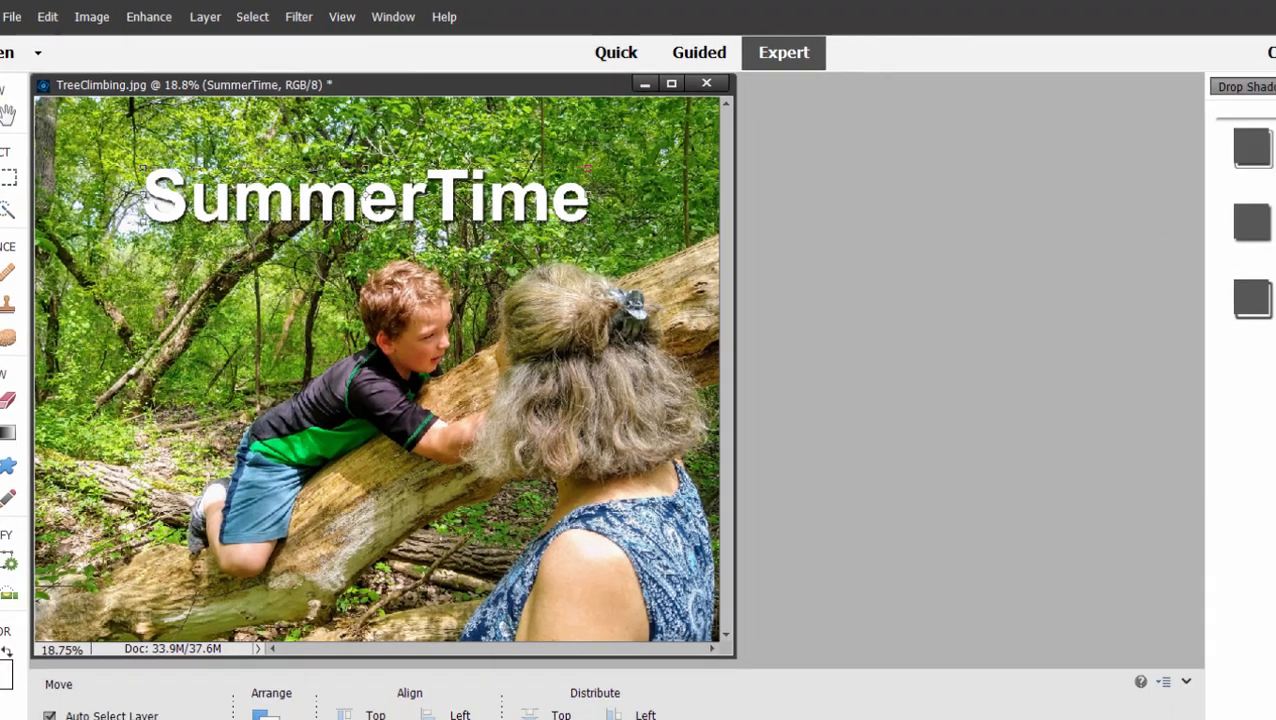
{"action": "left_click", "coordinate": [1192, 81]}
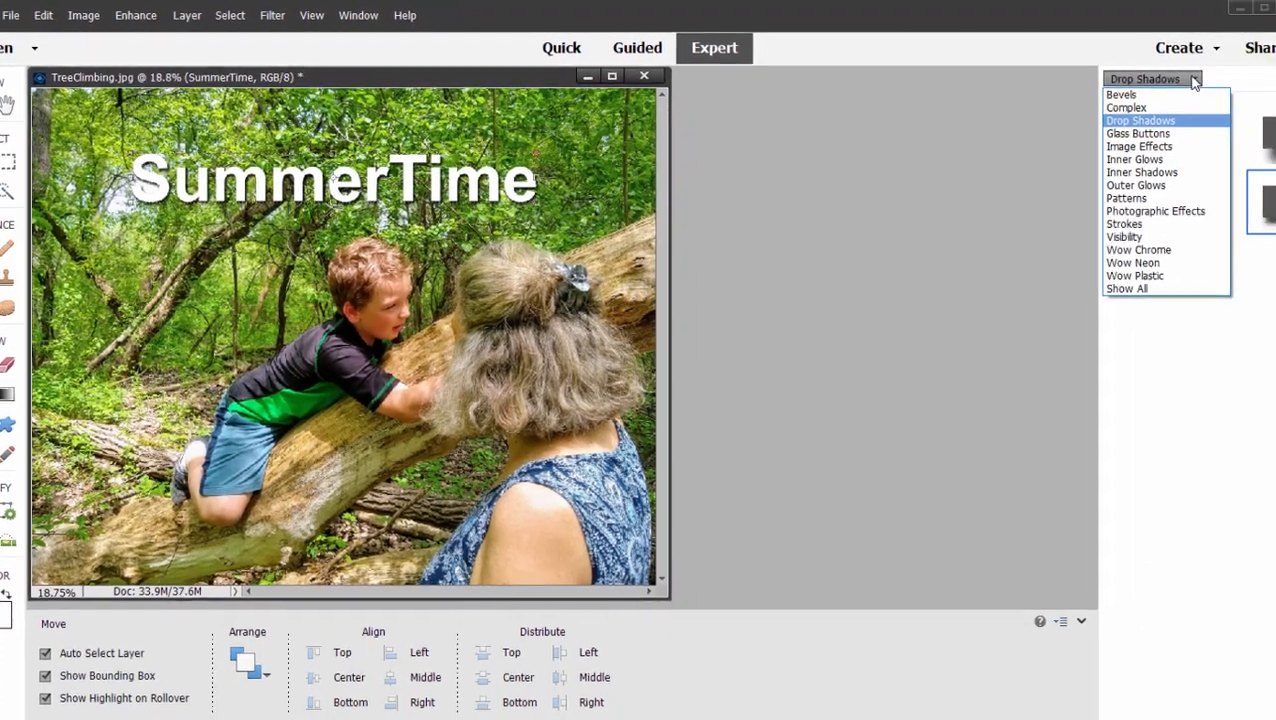
{"action": "left_click", "coordinate": [1124, 216]}
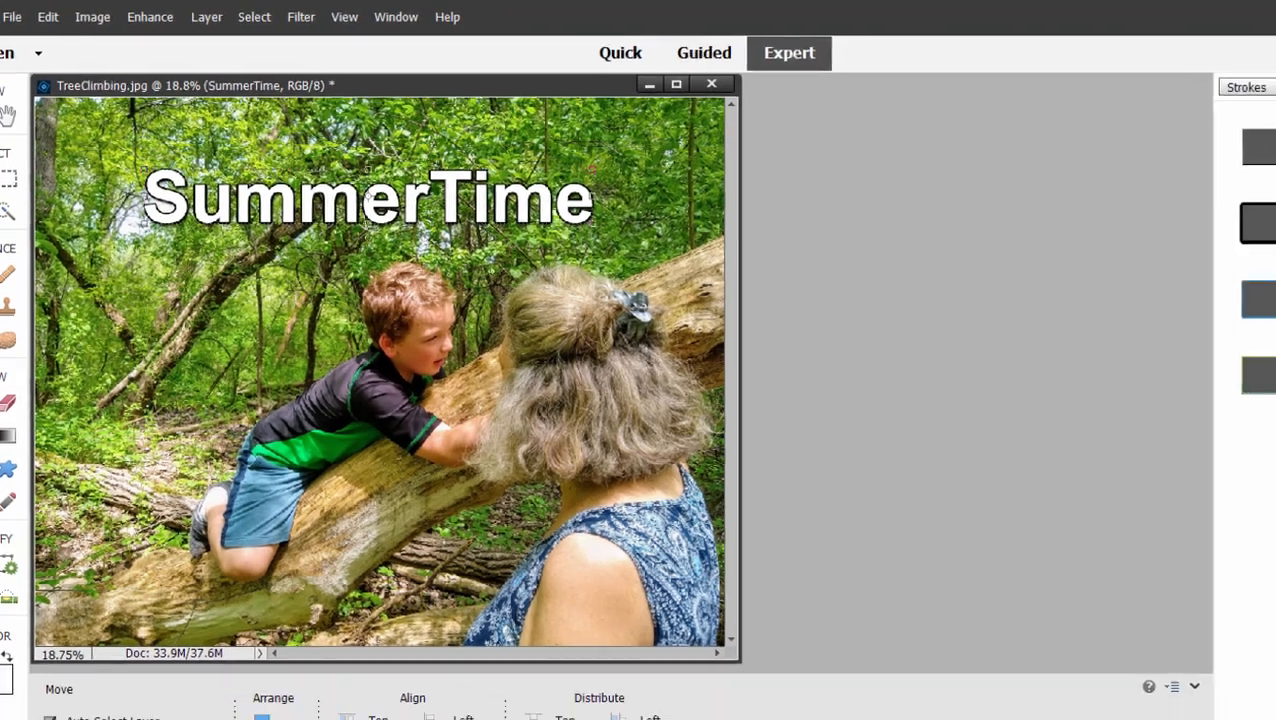
- Browse the Wow Neon and Patterns layer styles without applying any of them
{"action": "left_click", "coordinate": [1179, 79]}
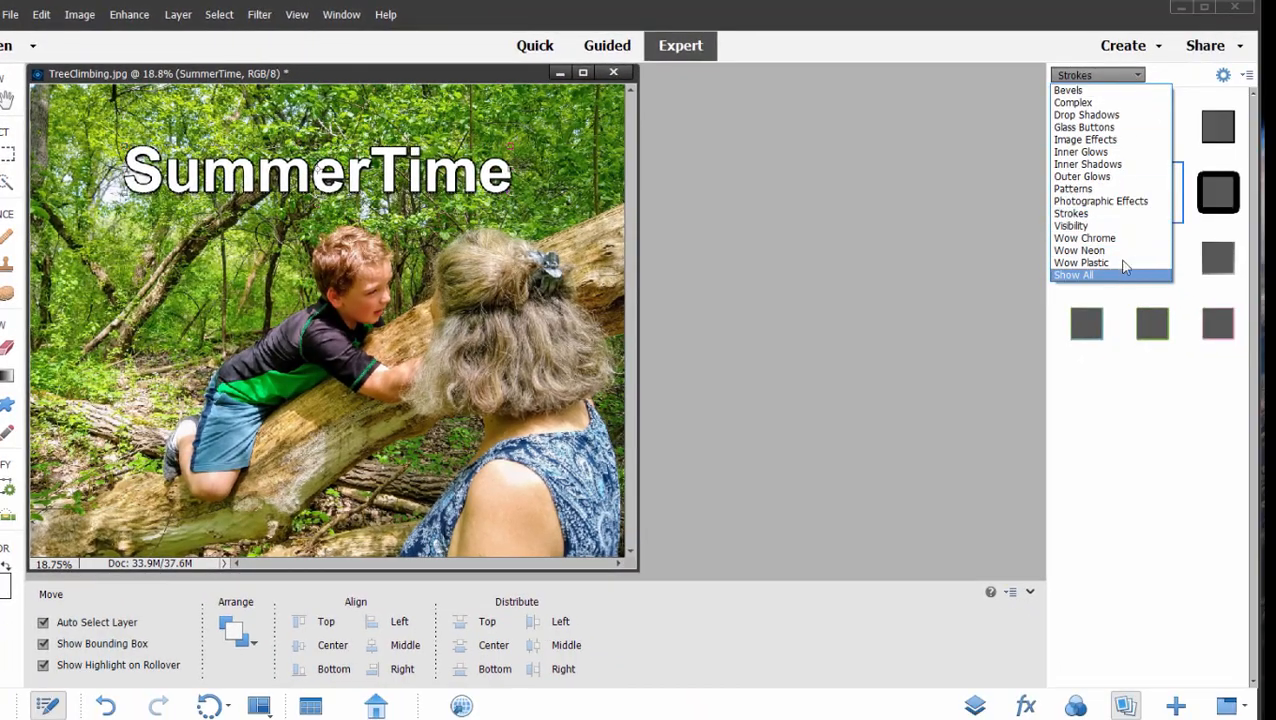
{"action": "left_click", "coordinate": [1125, 251]}
{"action": "left_click", "coordinate": [1131, 78]}
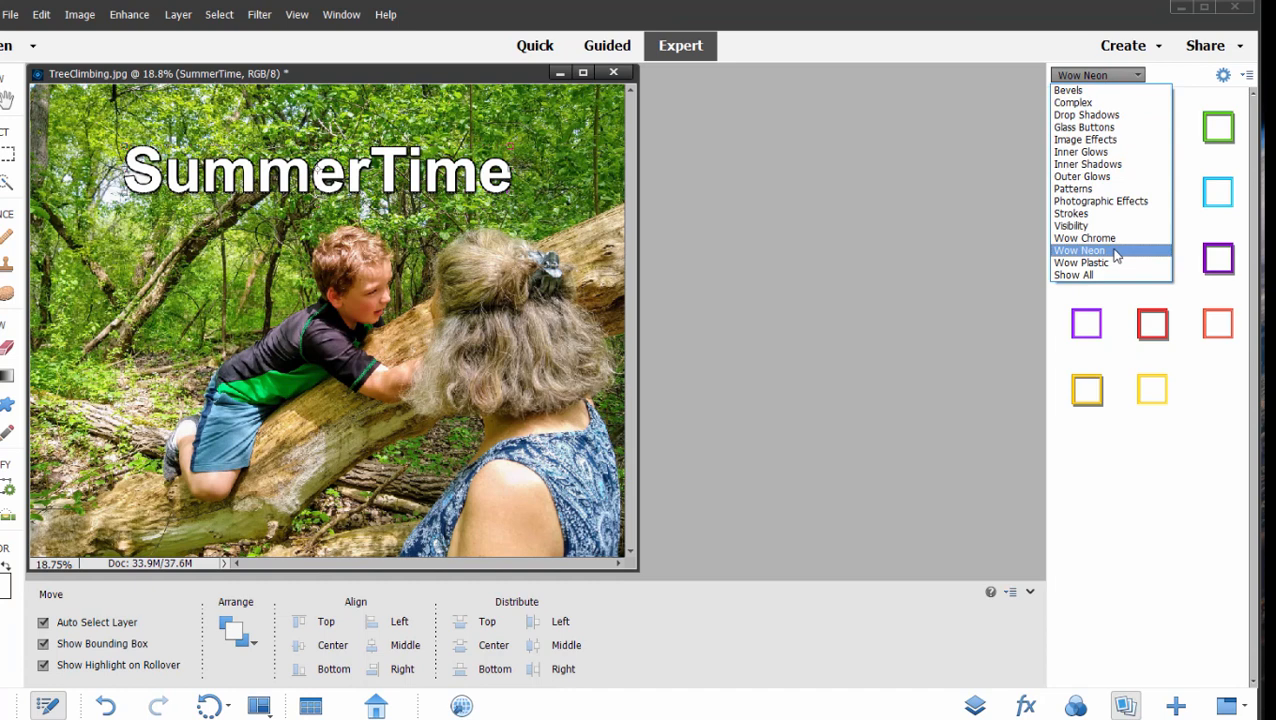
{"action": "left_click", "coordinate": [1113, 188]}
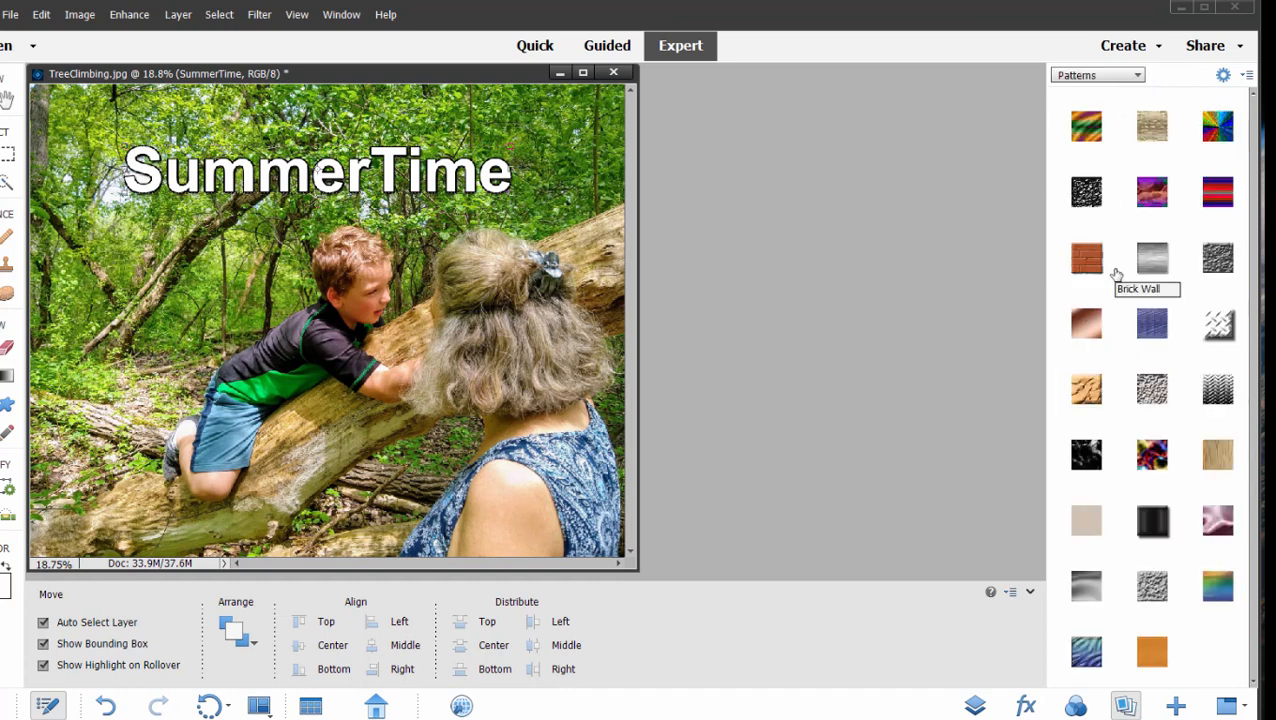
{"action": "left_click", "coordinate": [1125, 77]}
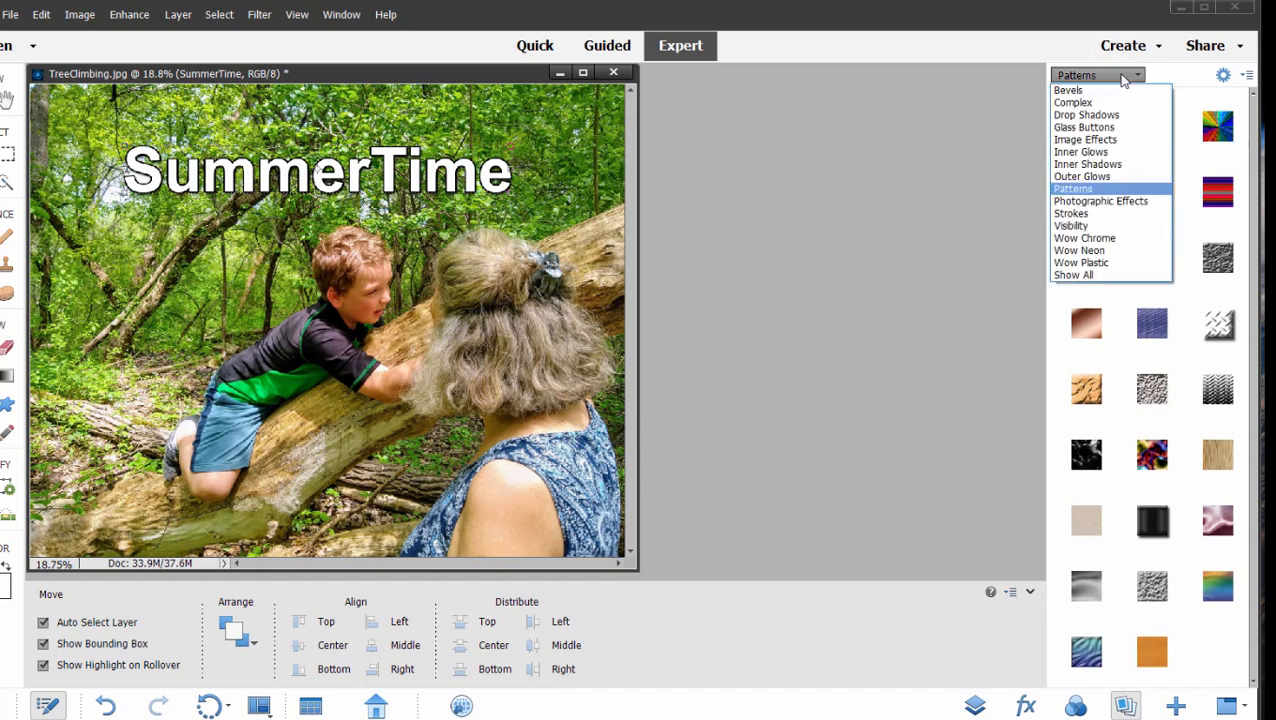
{"action": "left_click", "coordinate": [1185, 79]}
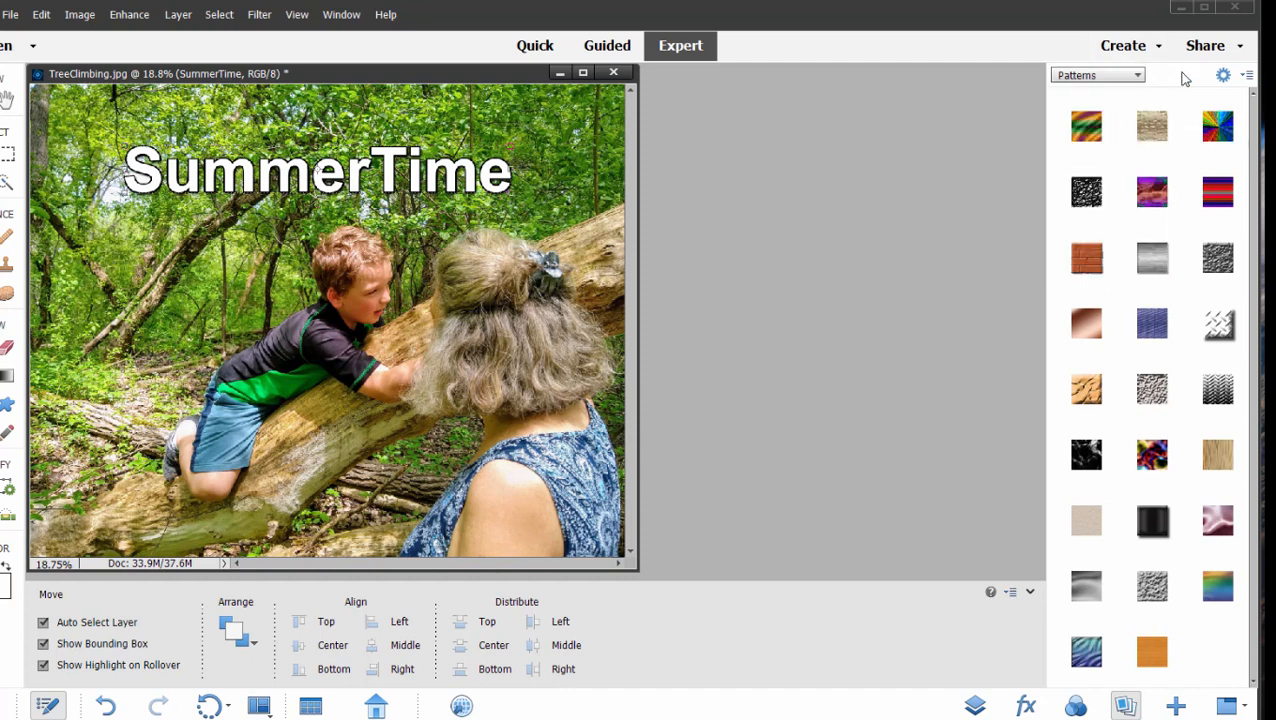
- Open the style settings of the SummerTime layer and expand the Glow options
{"action": "left_click", "coordinate": [976, 707]}
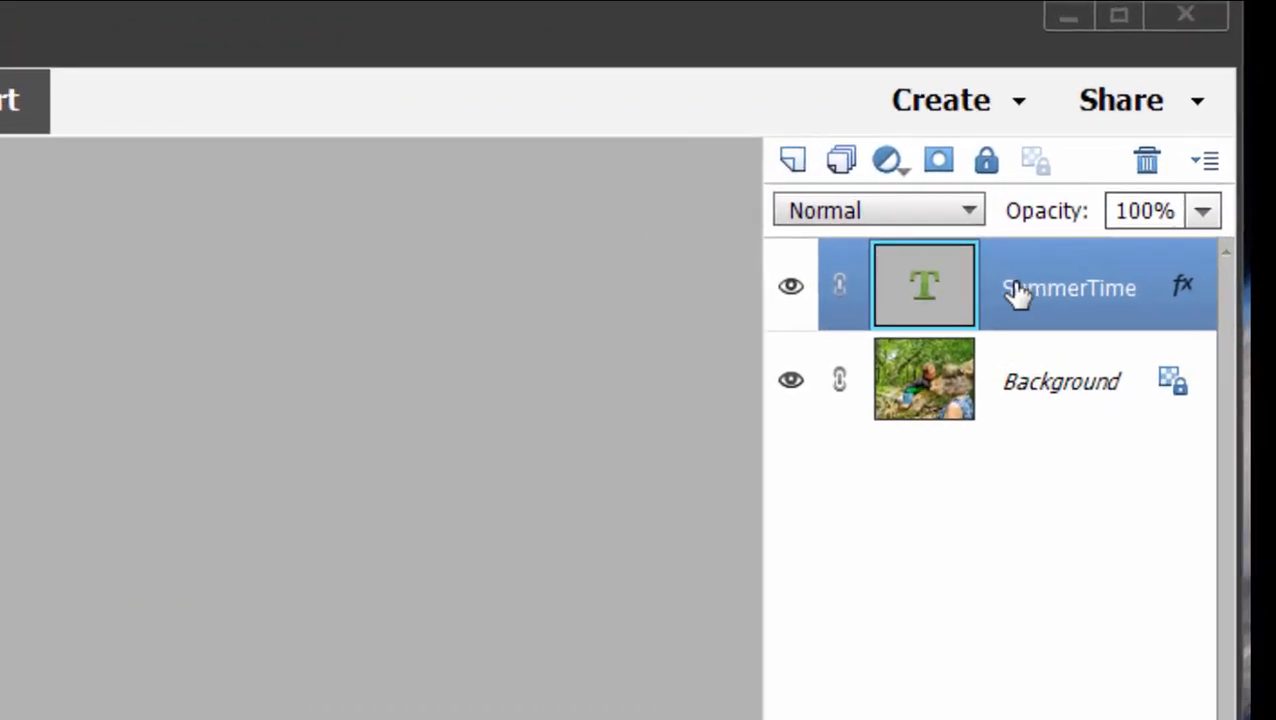
{"action": "double_click", "coordinate": [1183, 290]}
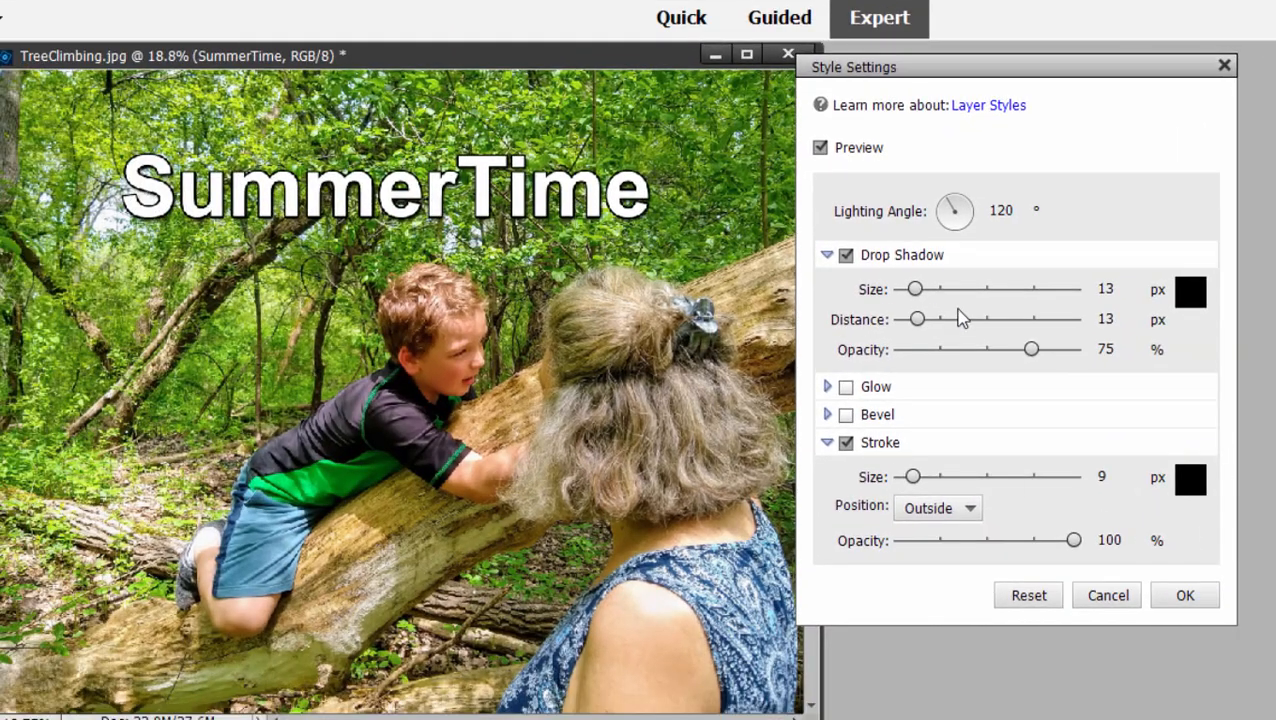
{"action": "left_click", "coordinate": [827, 387]}
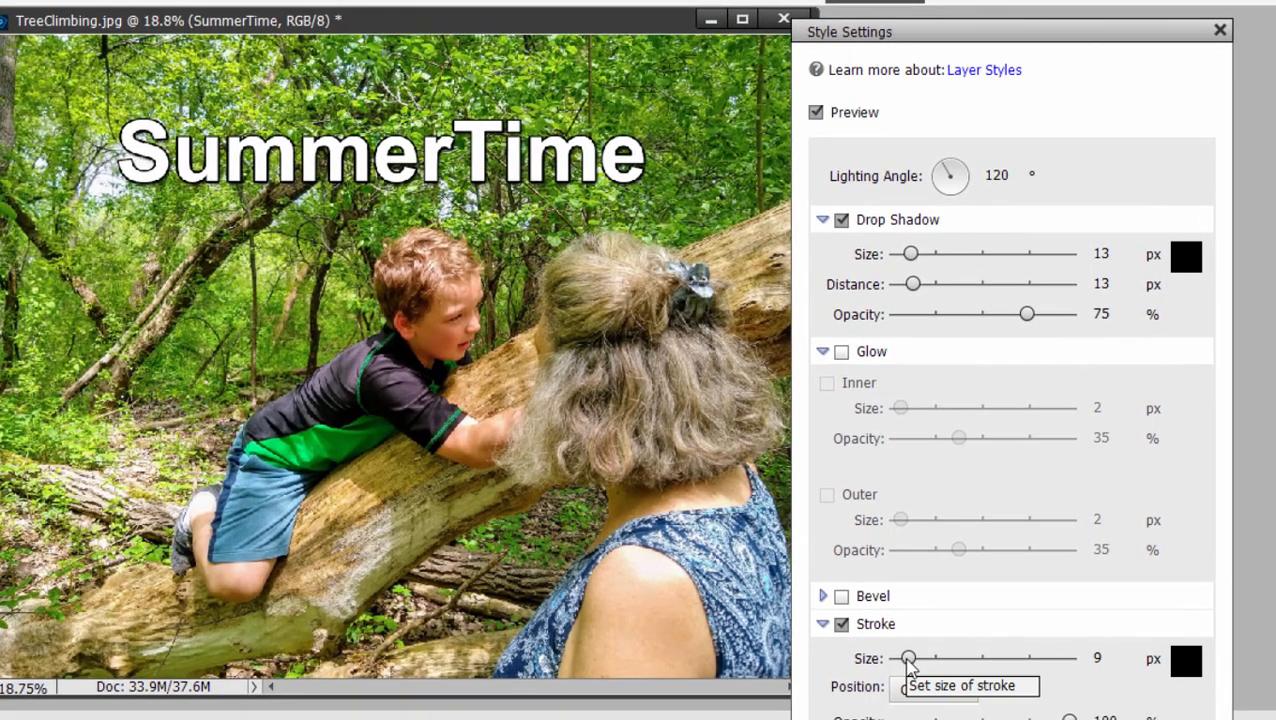
{"action": "mouse_move", "coordinate": [913, 693]}
{"action": "left_mouse_down"}
{"action": "mouse_move", "coordinate": [918, 664]}
{"action": "mouse_move", "coordinate": [998, 673]}
{"action": "mouse_move", "coordinate": [907, 668]}
{"action": "left_mouse_up"}
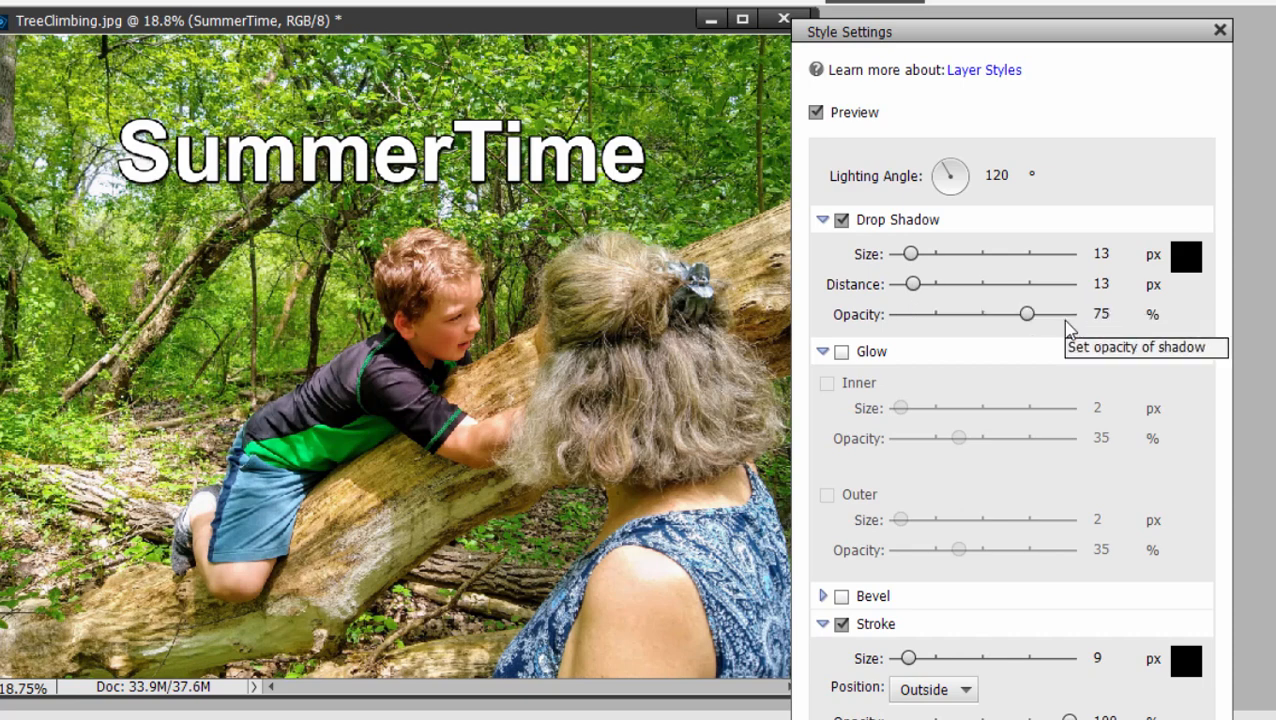
- Try a drop shadow distance of 41 px with 71% opacity and a lighting angle of 56° on the SummerTime text
{"action": "left_click_drag", "start_coordinate": [912, 284], "coordinate": [946, 287]}
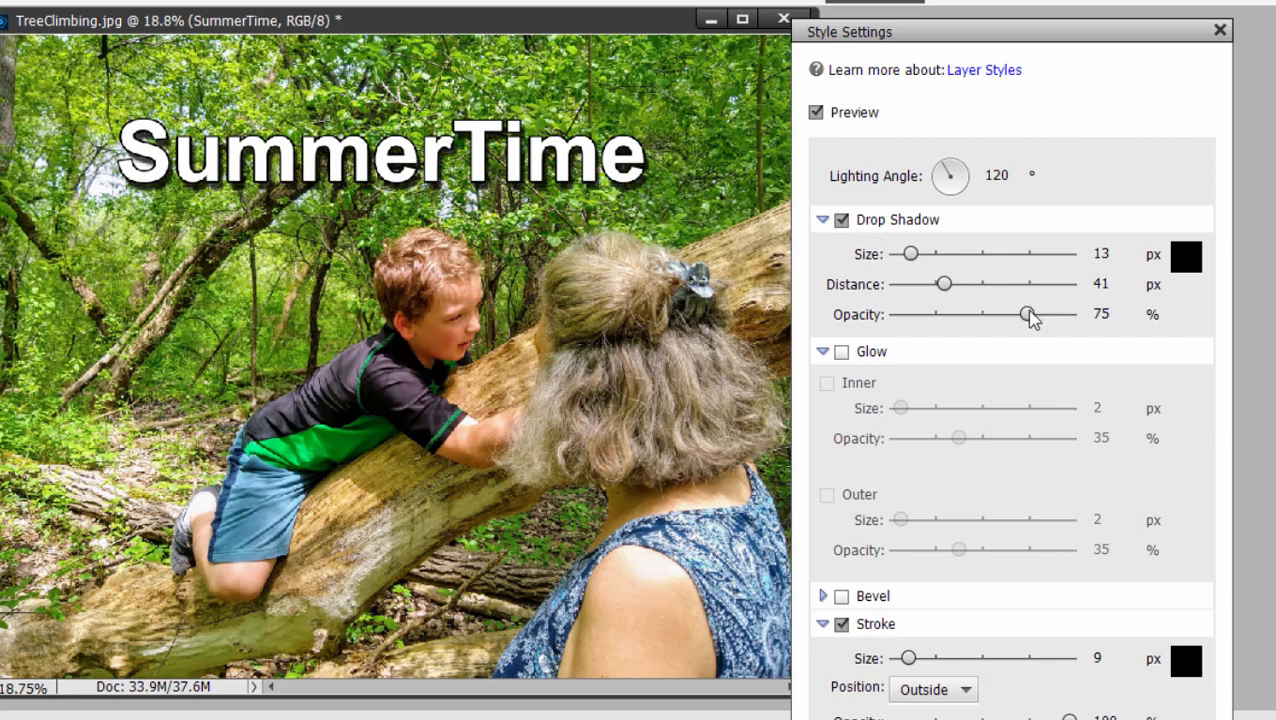
{"action": "left_click_drag", "start_coordinate": [1029, 315], "coordinate": [1023, 318]}
{"action": "left_click_drag", "start_coordinate": [949, 174], "coordinate": [980, 148]}
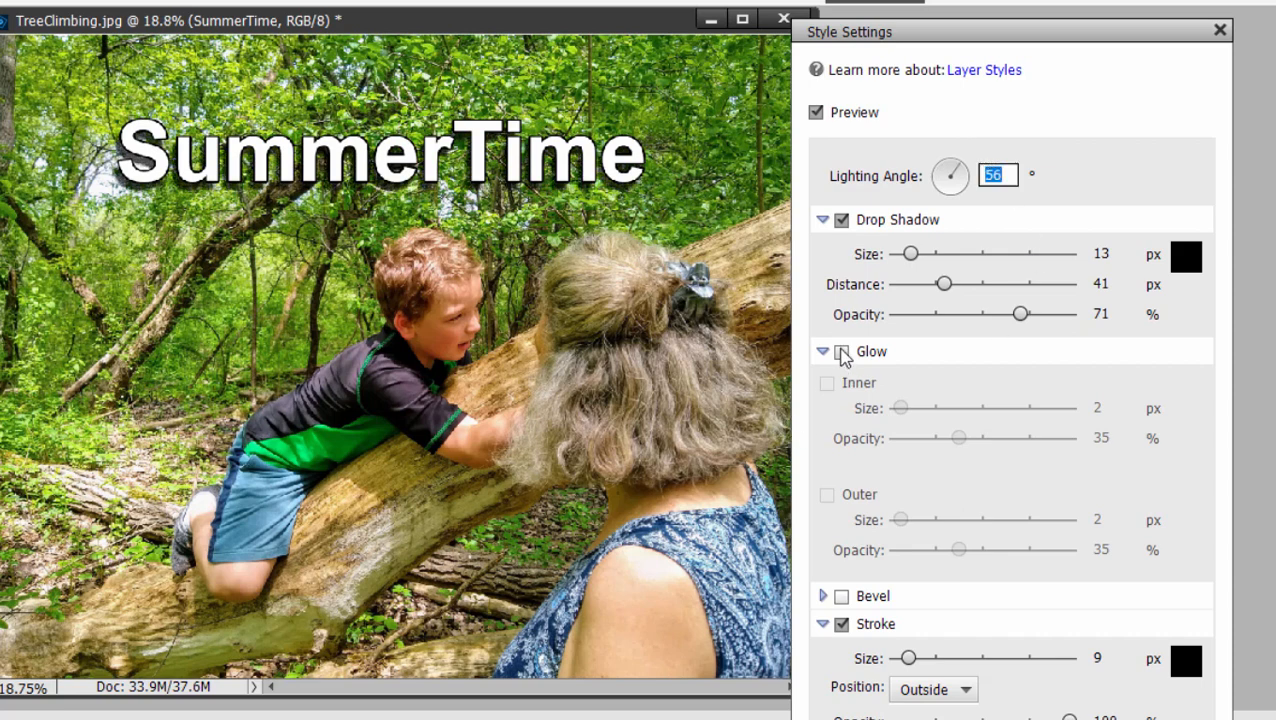
- Try an inner and outer glow on the SummerTime text, and discard all the style setting changes
{"action": "left_click", "coordinate": [842, 352]}
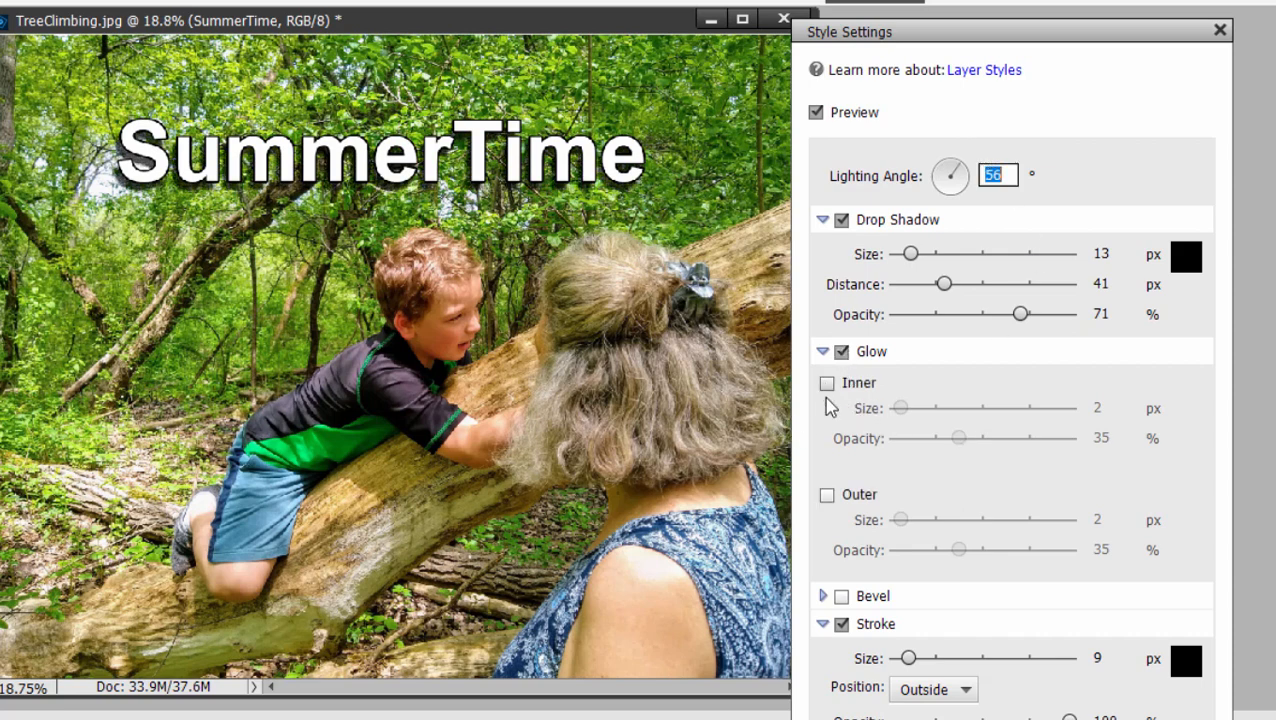
{"action": "left_click", "coordinate": [827, 383]}
{"action": "left_click", "coordinate": [827, 494]}
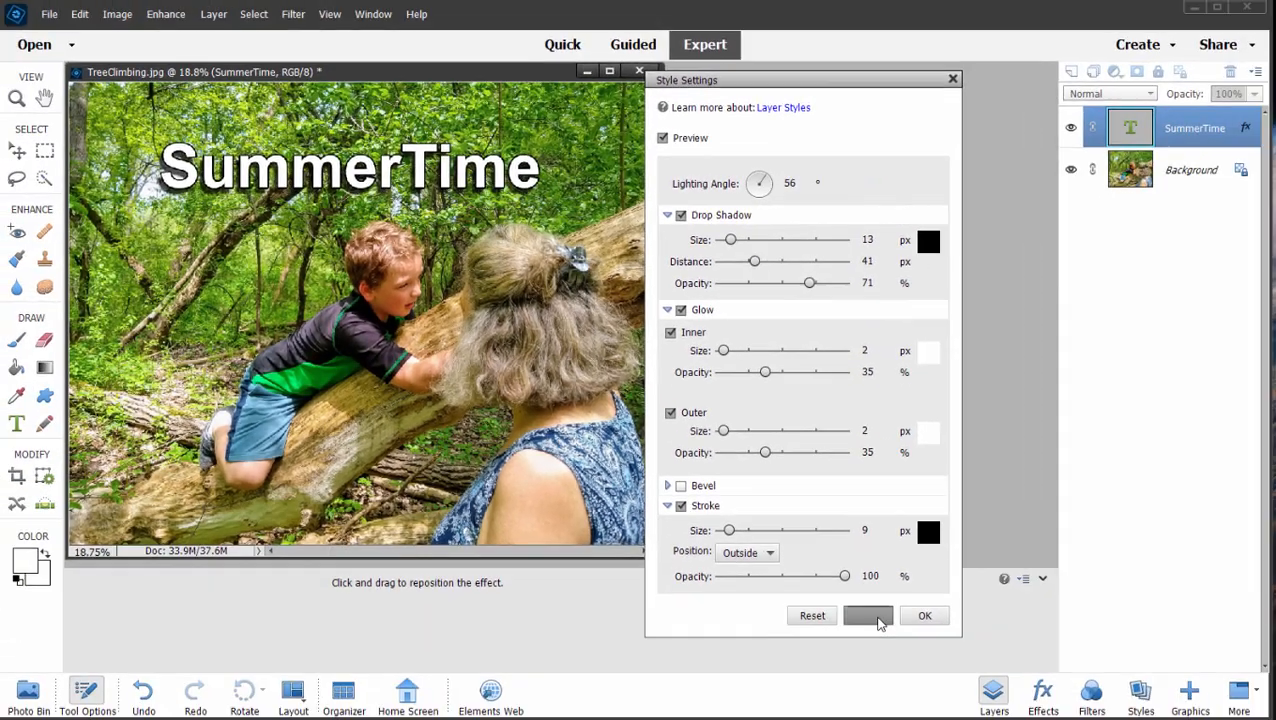
{"action": "left_click", "coordinate": [876, 618]}
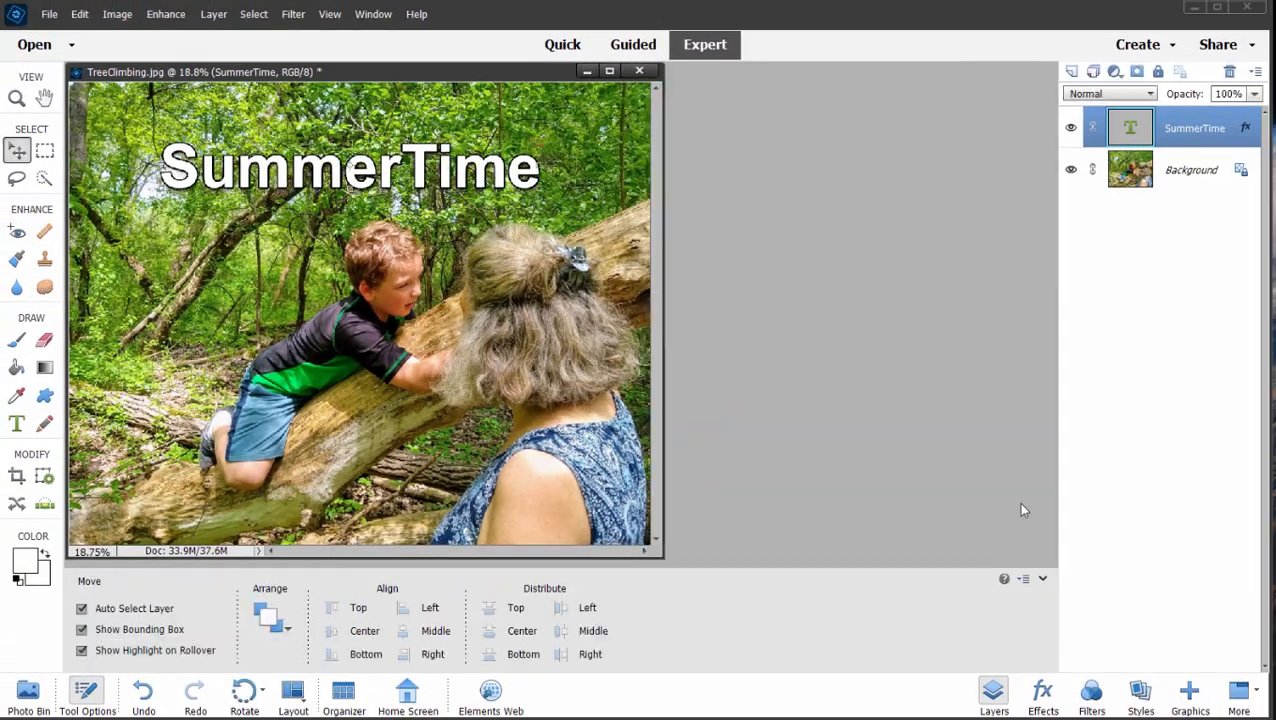
- Return to the collection of layer styles
{"action": "left_click", "coordinate": [1142, 697]}
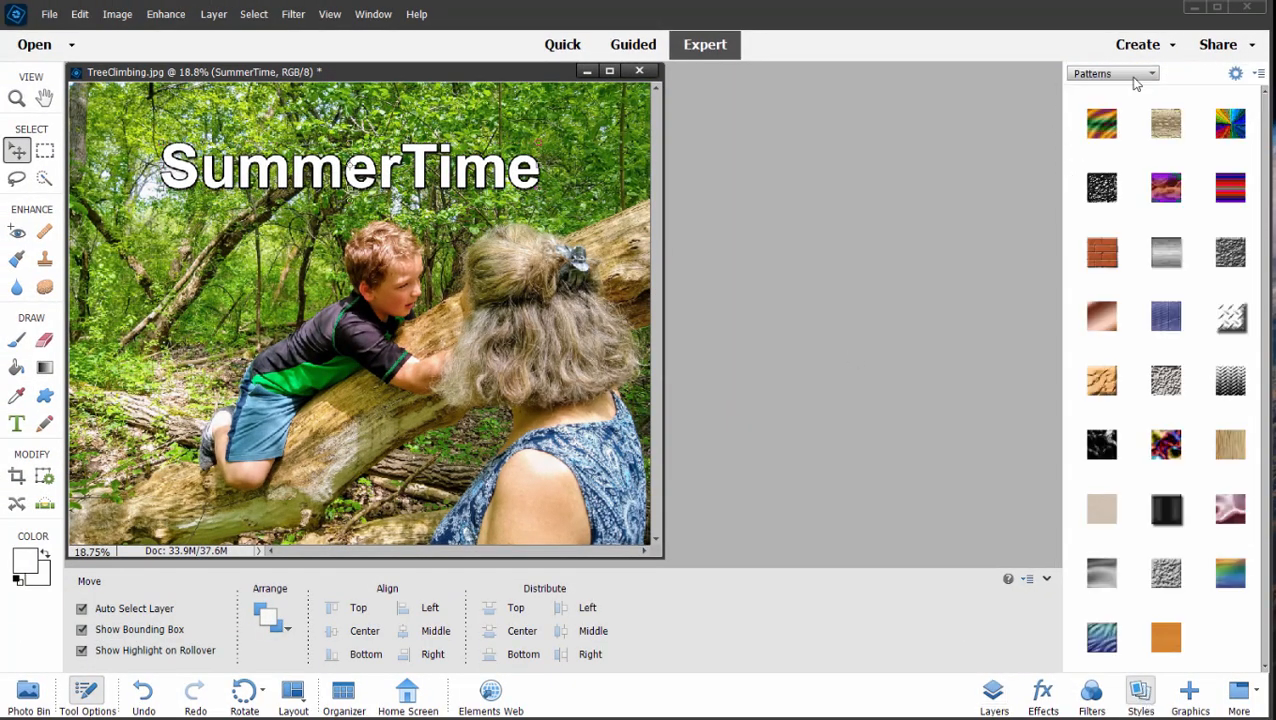